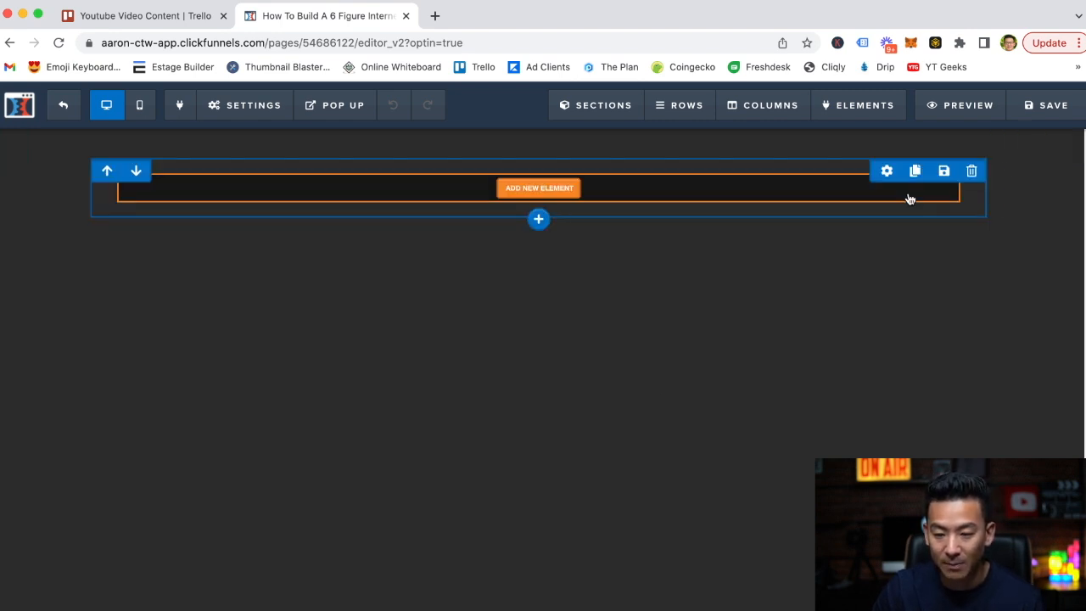
Review the empty section's width, stickiness, background colour and text colour settings.
{"action": "left_click", "coordinate": [1069, 142]}
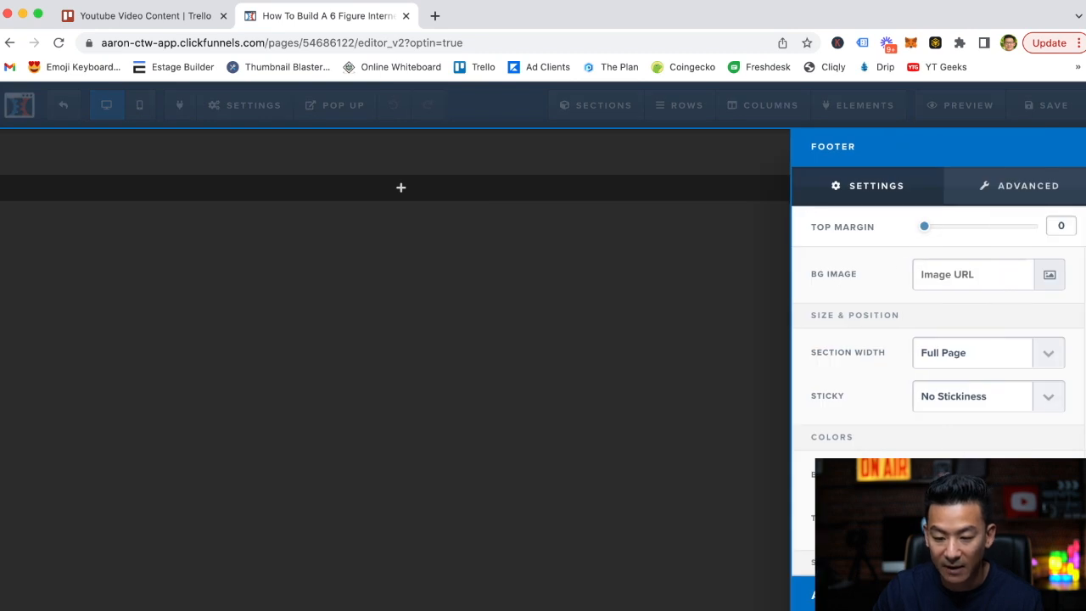
{"action": "scroll", "coordinate": [938, 382], "scroll_direction": "down", "scroll_amount": 3}
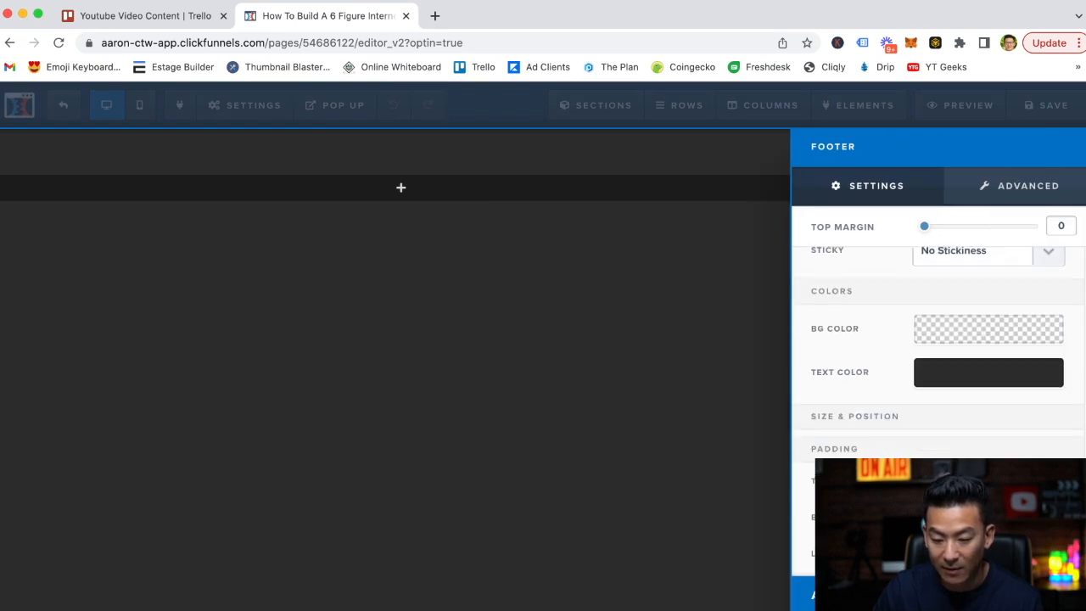
{"action": "left_click", "coordinate": [688, 356]}
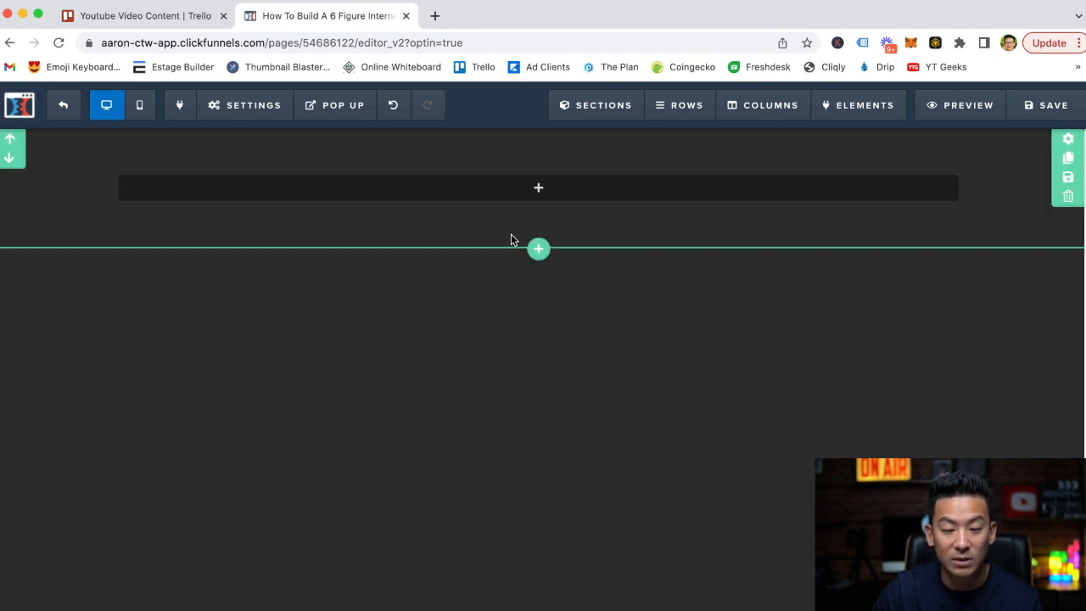
{"action": "mouse_move", "coordinate": [545, 185]}
{"action": "left_click", "coordinate": [547, 194]}
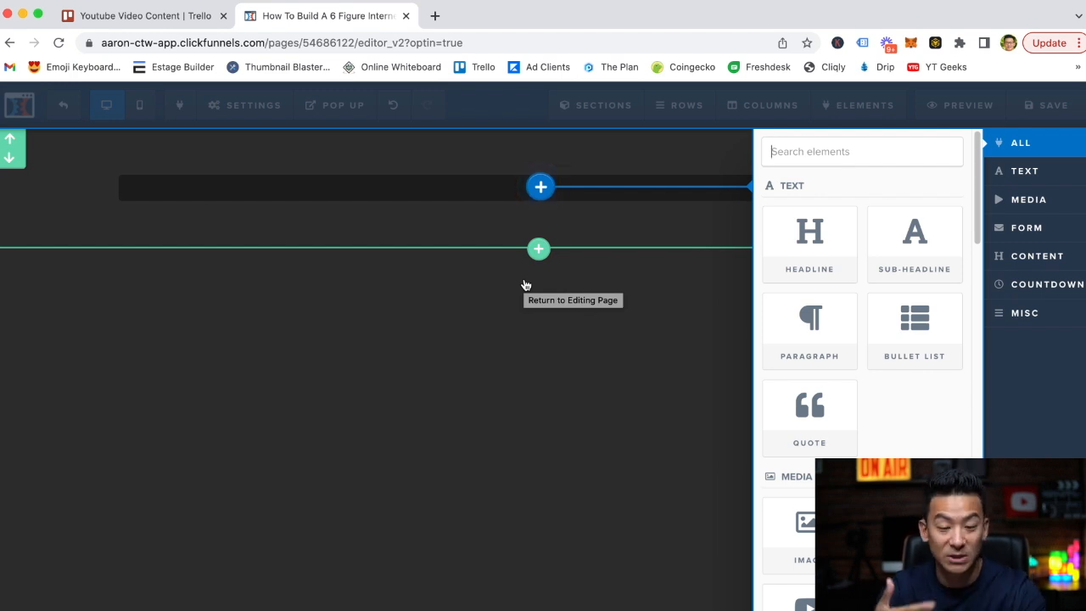
{"action": "left_click", "coordinate": [604, 309]}
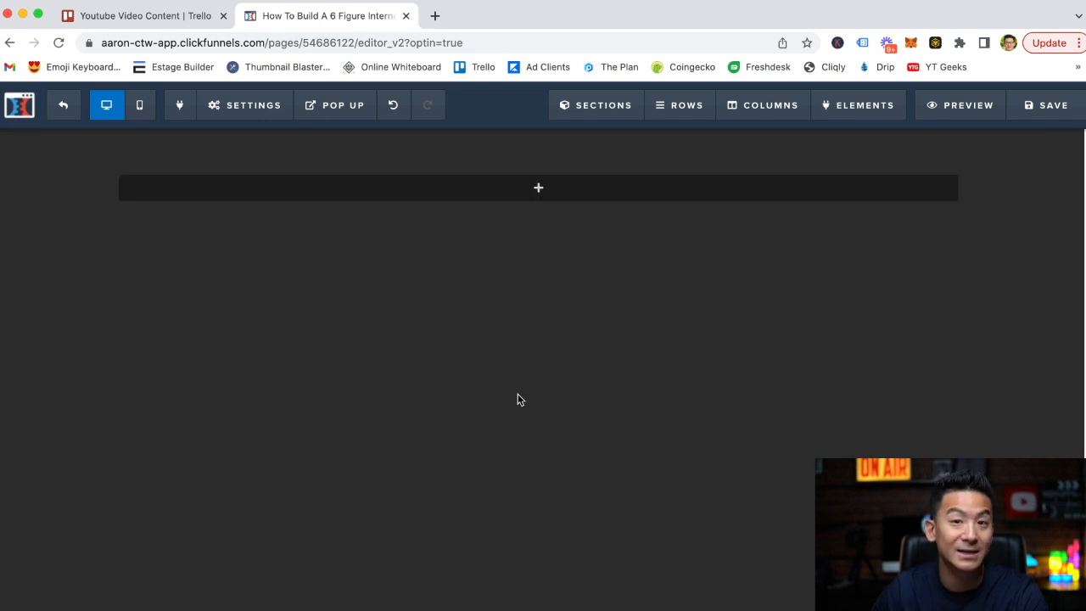
Add a Headline element to the empty row on the page.
{"action": "mouse_move", "coordinate": [543, 188]}
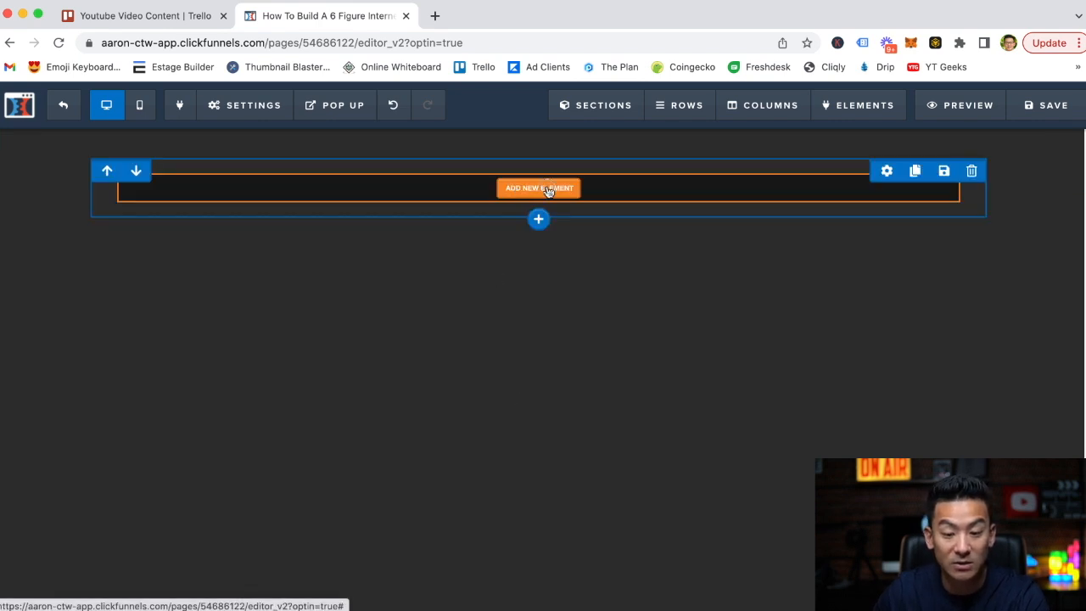
{"action": "left_click", "coordinate": [547, 191]}
{"action": "left_click", "coordinate": [820, 239]}
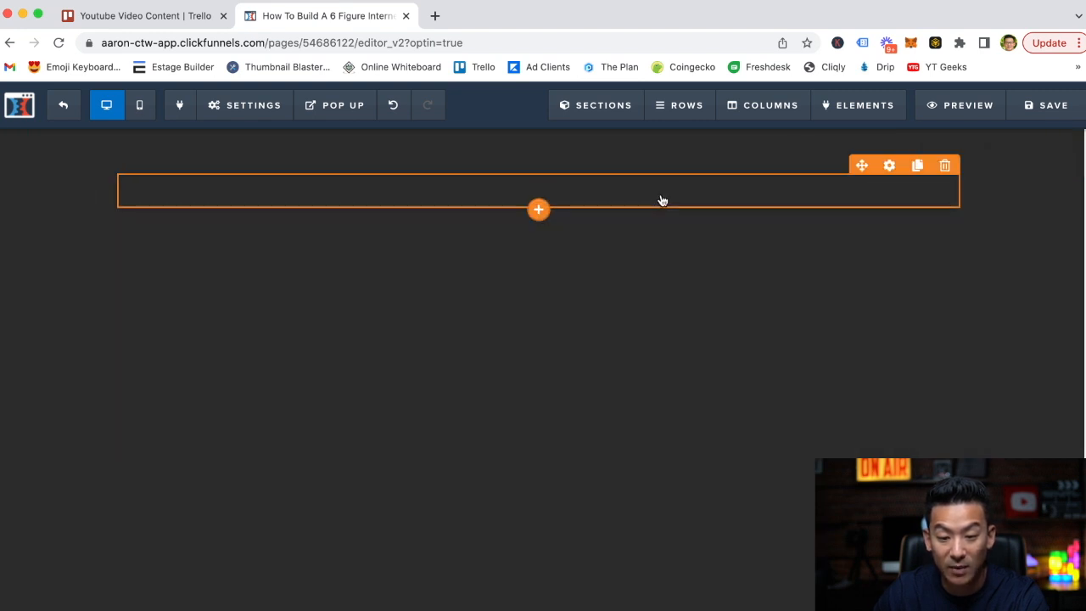
Set the new headline's text colour and bold colour to white.
{"action": "left_click", "coordinate": [889, 166]}
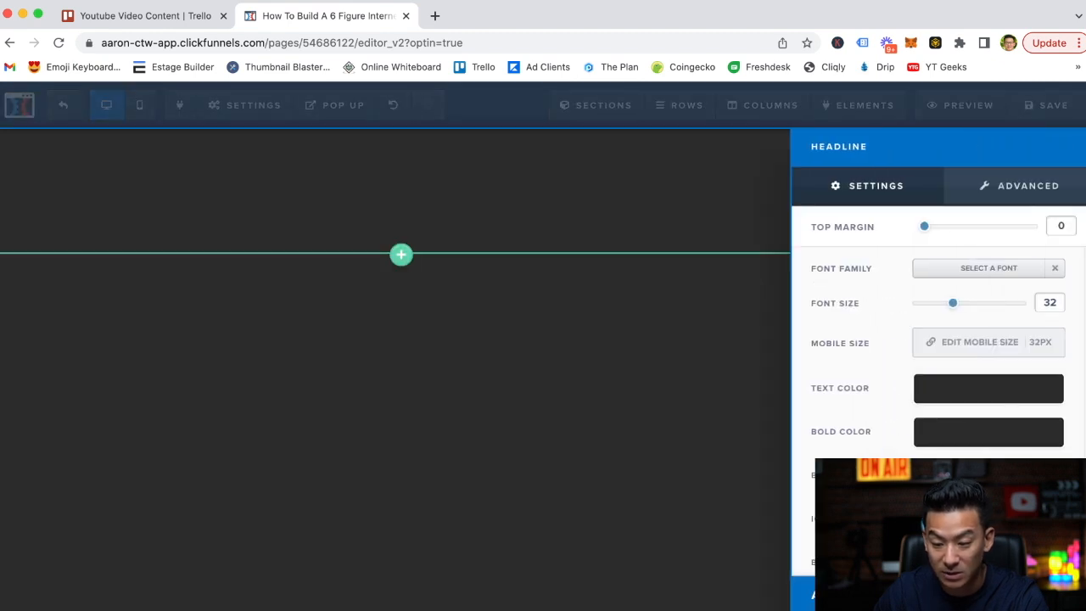
{"action": "left_click", "coordinate": [957, 386]}
{"action": "left_click", "coordinate": [910, 441]}
{"action": "left_click", "coordinate": [467, 336]}
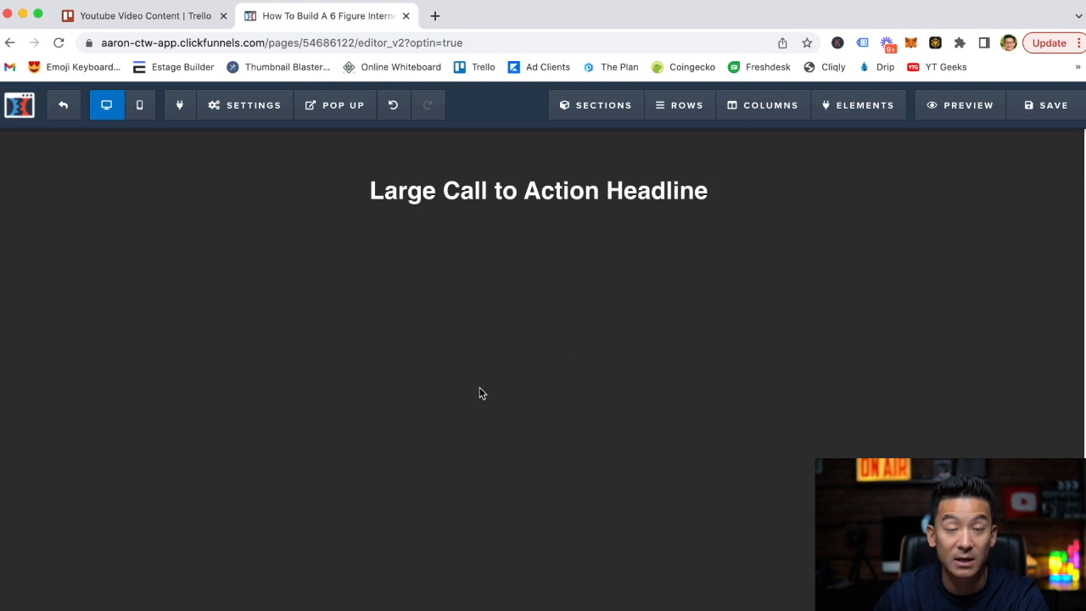
Replace the headline's placeholder text with a single opening quotation mark.
{"action": "left_click", "coordinate": [625, 190]}
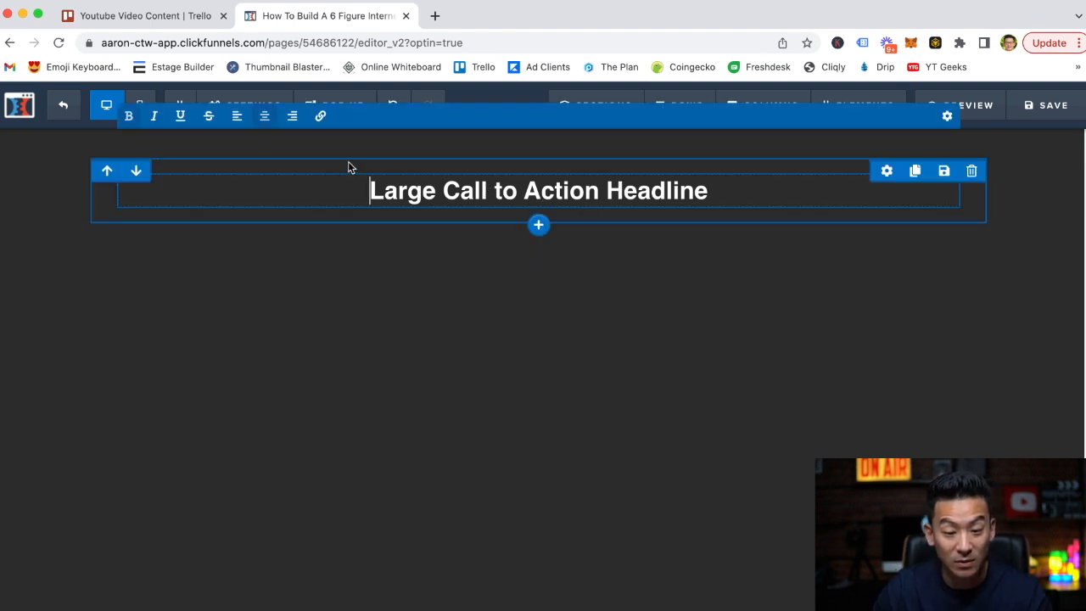
{"action": "left_click", "coordinate": [343, 204]}
{"action": "type", "text": "\""}
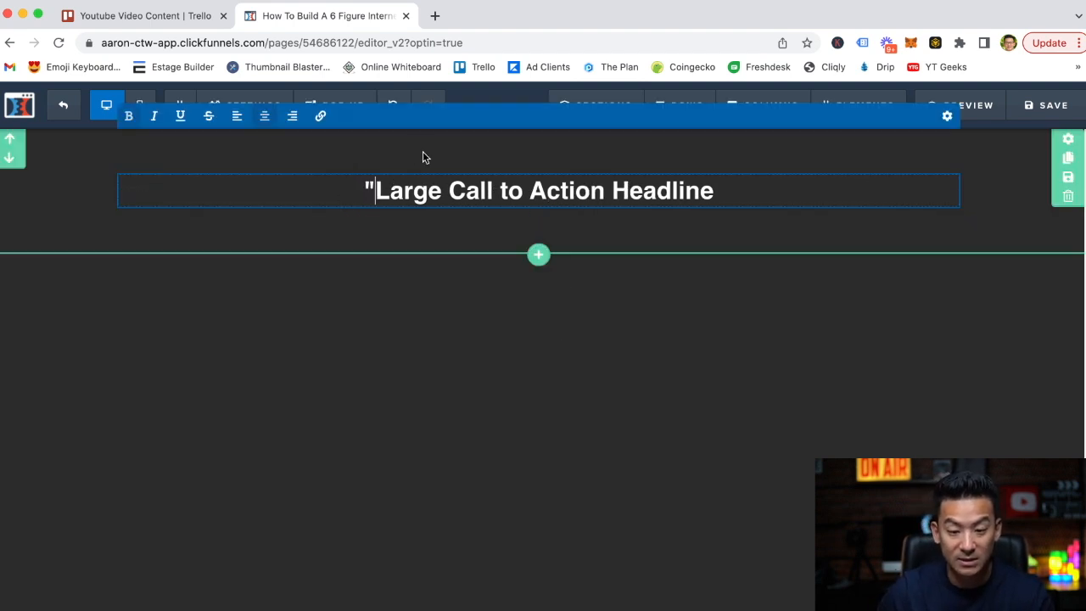
{"action": "left_click", "coordinate": [729, 192]}
{"action": "key", "text": "BackSpace"}
{"action": "key", "text": "BackSpace"}
{"action": "key", "text": "BackSpace"}
{"action": "key", "text": "BackSpace"}
{"action": "key", "text": "BackSpace"}
{"action": "key", "text": "BackSpace"}
{"action": "key", "text": "BackSpace"}
{"action": "key", "text": "BackSpace"}
{"action": "key", "text": "BackSpace"}
{"action": "key", "text": "BackSpace"}
{"action": "key", "text": "BackSpace"}
{"action": "key", "text": "BackSpace"}
{"action": "key", "text": "BackSpace"}
{"action": "key", "text": "BackSpace"}
{"action": "key", "text": "BackSpace"}
{"action": "key", "text": "BackSpace"}
{"action": "key", "text": "BackSpace"}
{"action": "key", "text": "BackSpace"}
{"action": "key", "text": "BackSpace"}
{"action": "key", "text": "BackSpace"}
{"action": "key", "text": "BackSpace"}
{"action": "key", "text": "BackSpace"}
{"action": "key", "text": "BackSpace"}
{"action": "key", "text": "BackSpace"}
{"action": "key", "text": "BackSpace"}
{"action": "key", "text": "BackSpace"}
{"action": "key", "text": "BackSpace"}
{"action": "key", "text": "BackSpace"}
{"action": "key", "text": "BackSpace"}
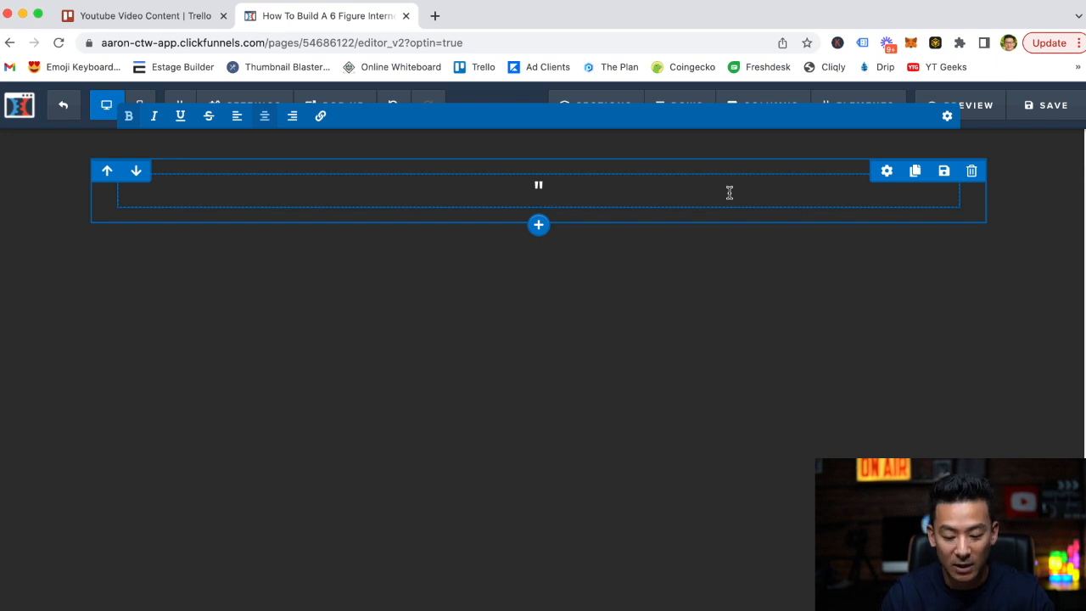
Write "How To Lose 15 Pounds In 8 Weeks" after the opening quotation mark in the headline.
{"action": "type", "text": "How To Lose"}
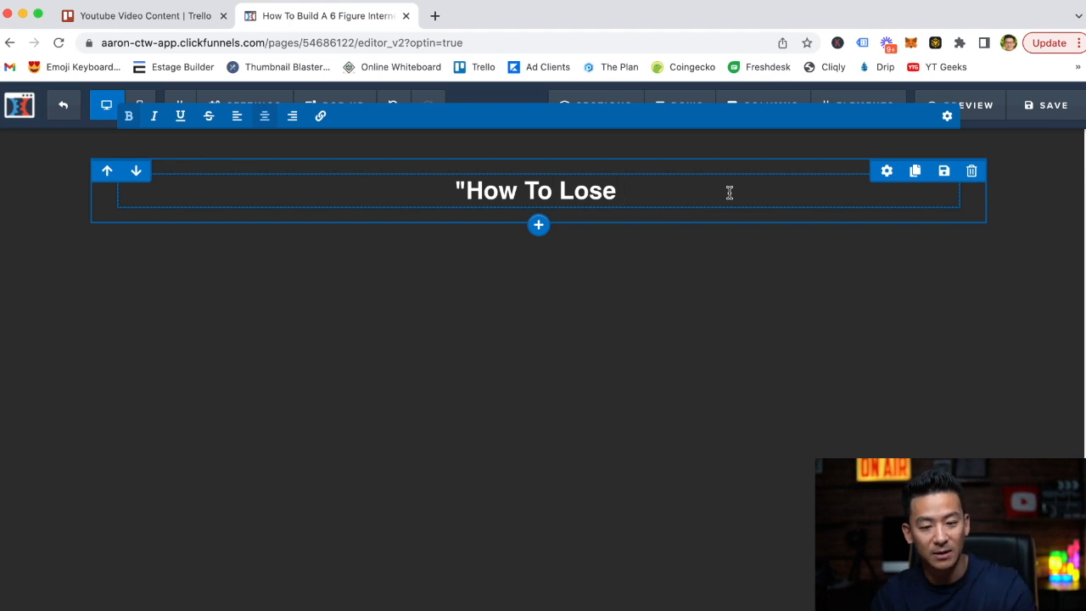
{"action": "type", "text": "15"}
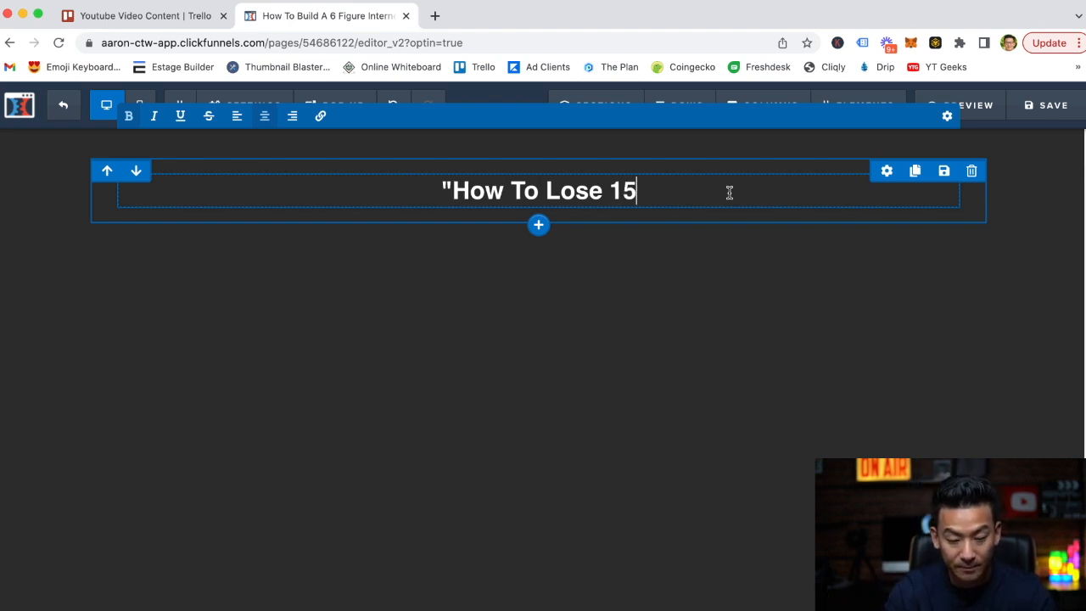
{"action": "type", "text": " Pounds Off"}
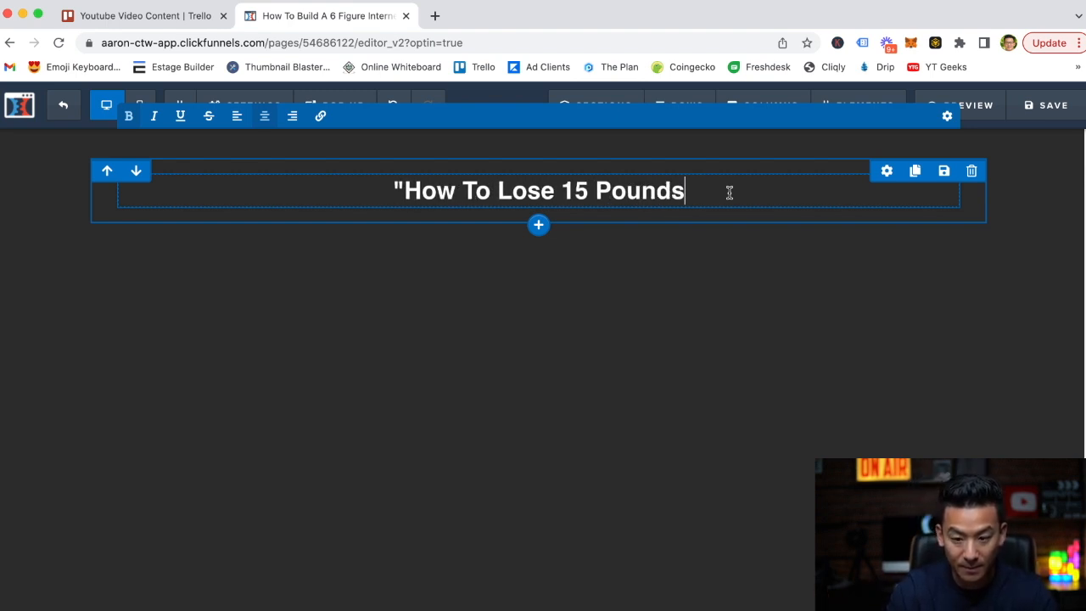
{"action": "key", "text": "BackSpace"}
{"action": "key", "text": "BackSpace"}
{"action": "key", "text": "BackSpace"}
{"action": "type", "text": "In "}
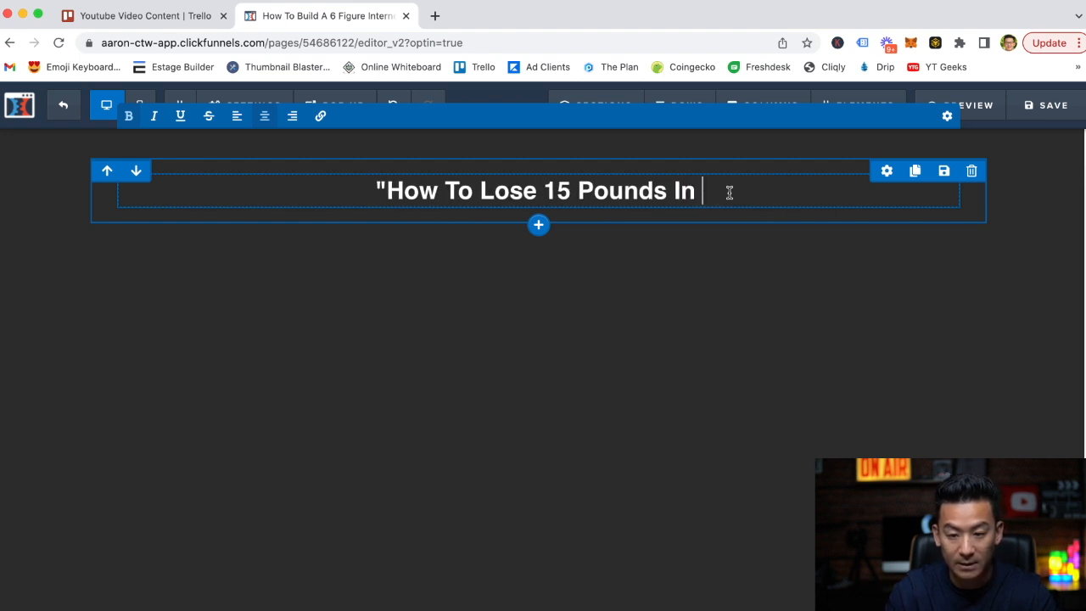
{"action": "type", "text": "6 Weeks"}
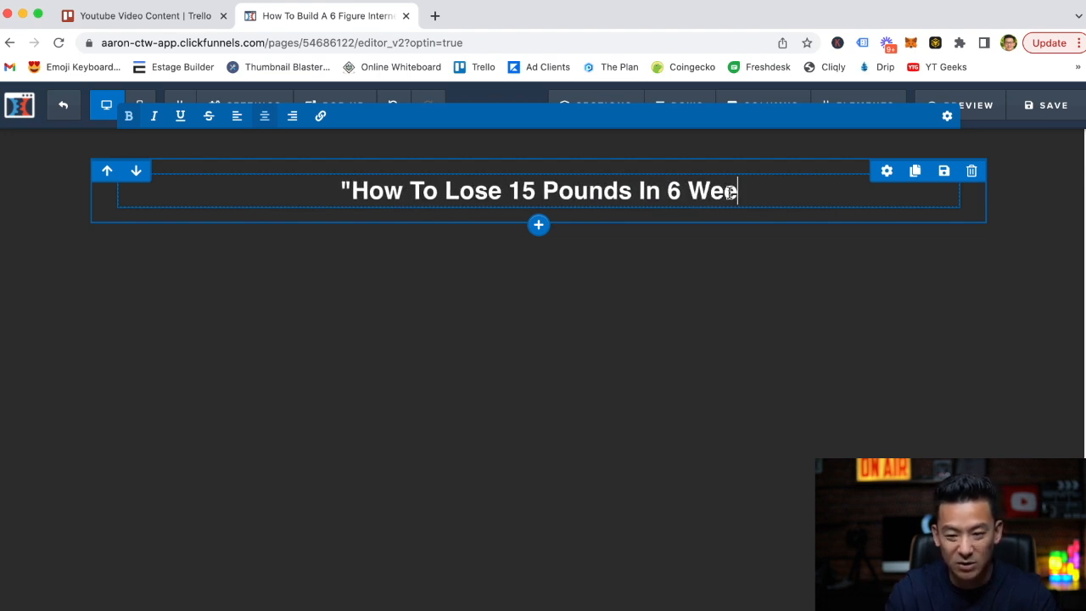
{"action": "key", "text": "BackSpace"}
{"action": "key", "text": "BackSpace"}
{"action": "key", "text": "BackSpace"}
{"action": "key", "text": "BackSpace"}
{"action": "key", "text": "BackSpace"}
{"action": "key", "text": "BackSpace"}
{"action": "key", "text": "BackSpace"}
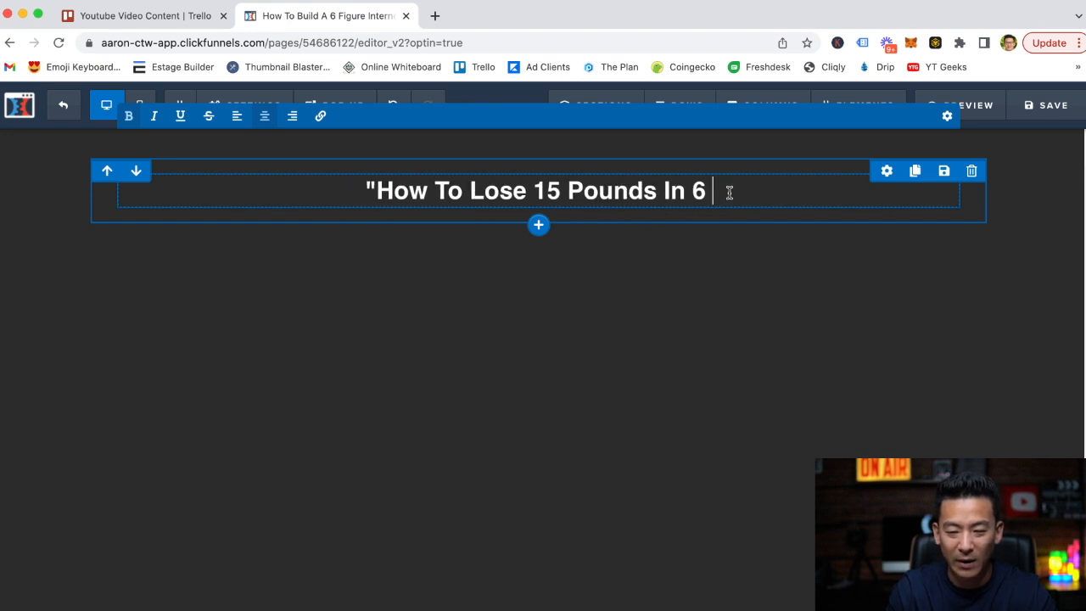
{"action": "type", "text": "8 Weeks"}
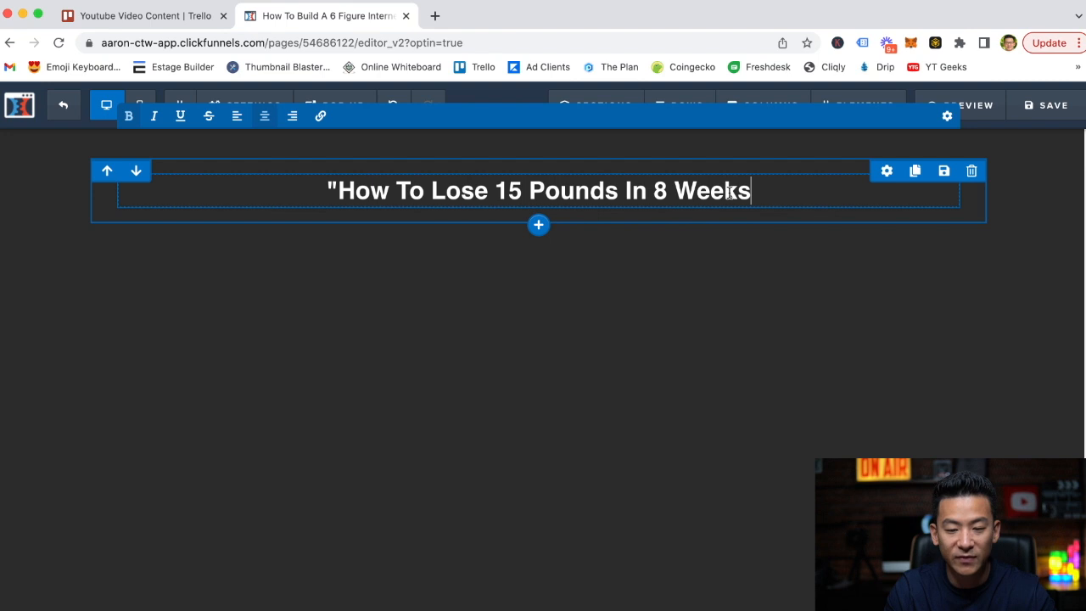
{"action": "type", "text": " WITHOUT"}
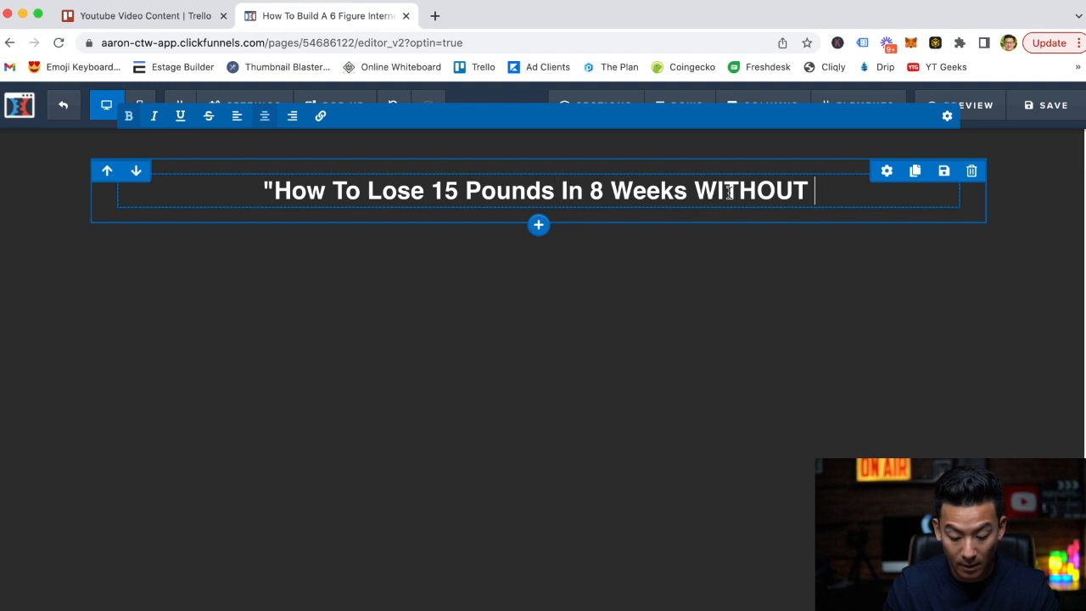
Continue the headline with "WITHOUT Running For 3 Hours A Day On The Threadmill..." and add a closing quotation mark.
{"action": "type", "text": "Running For "}
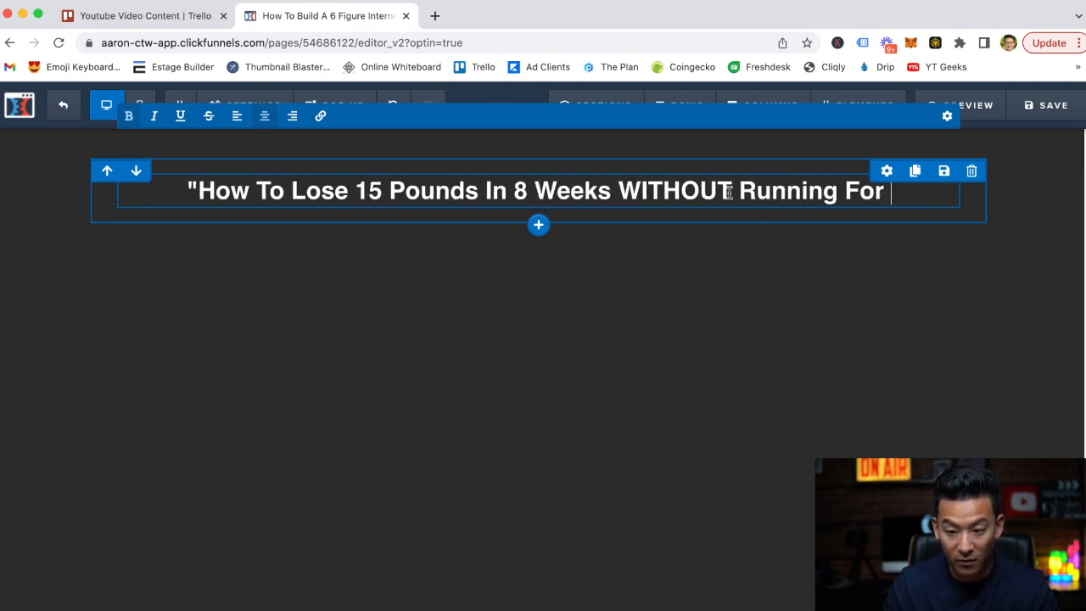
{"action": "type", "text": "3 Hours A D"}
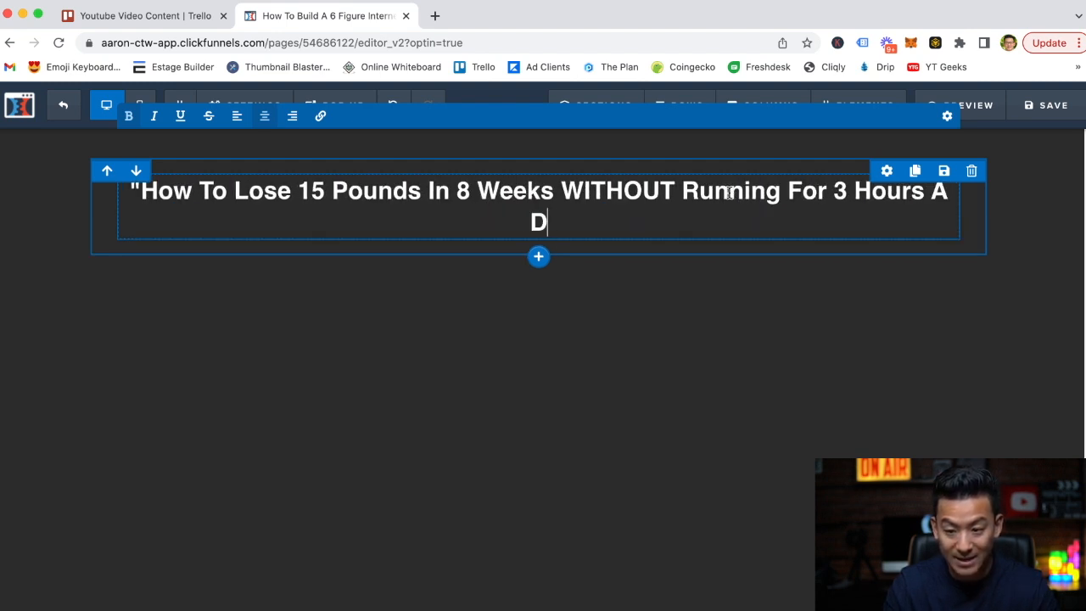
{"action": "type", "text": "ay On The Thr"}
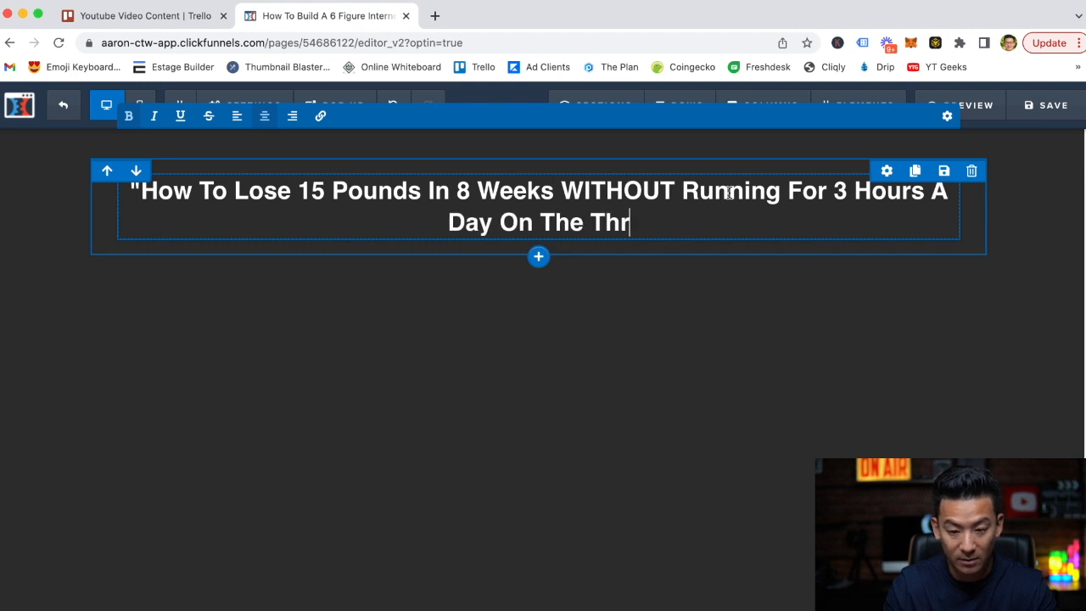
{"action": "type", "text": "eadmill...\""}
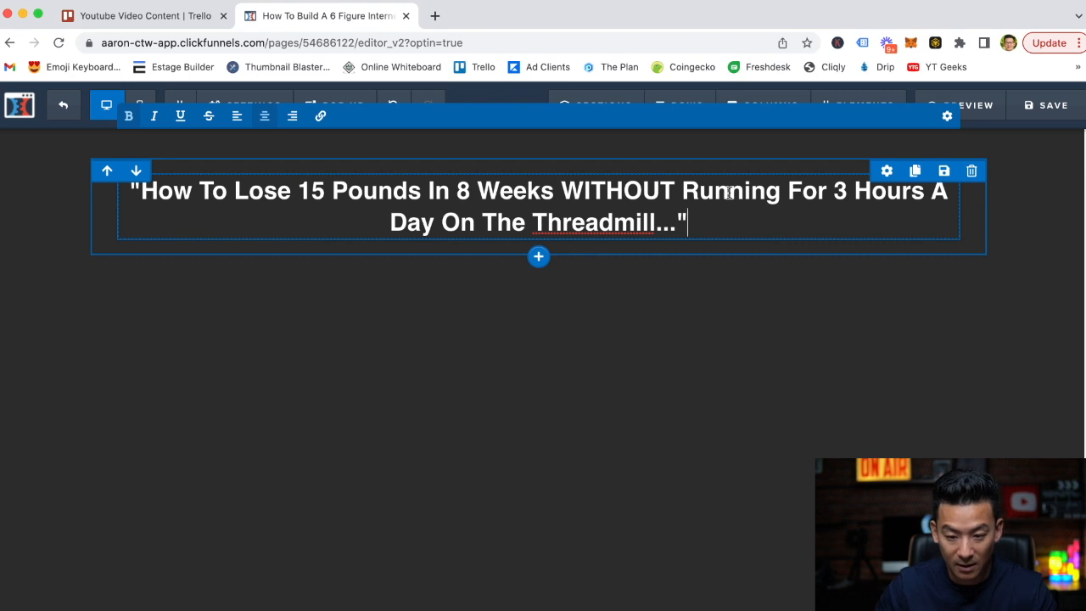
Look up the word "Threadmill" from the headline to check its spelling.
{"action": "right_click", "coordinate": [617, 221]}
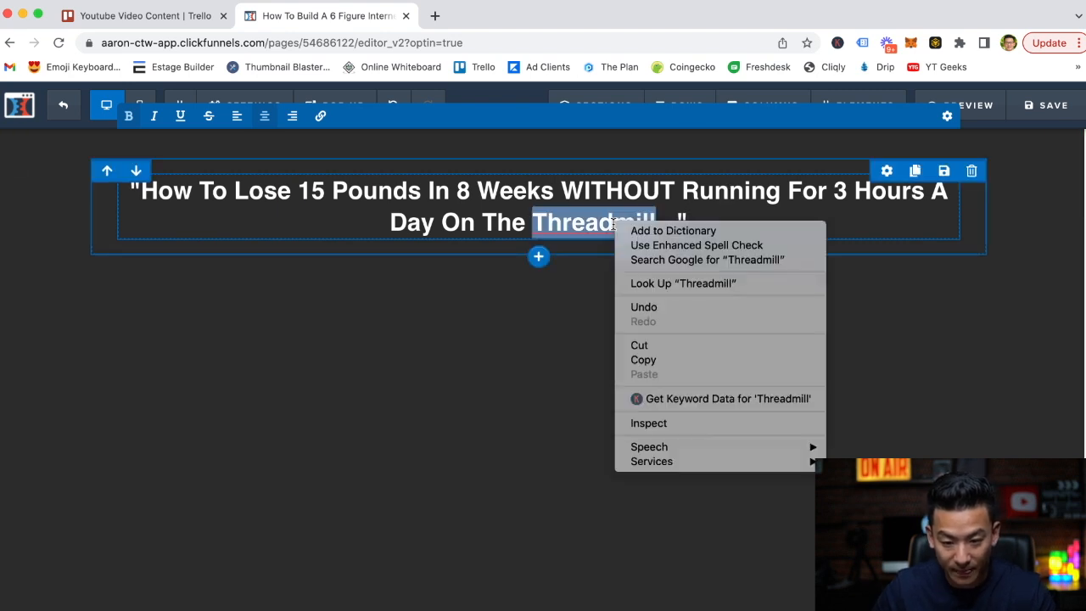
{"action": "left_click", "coordinate": [699, 288]}
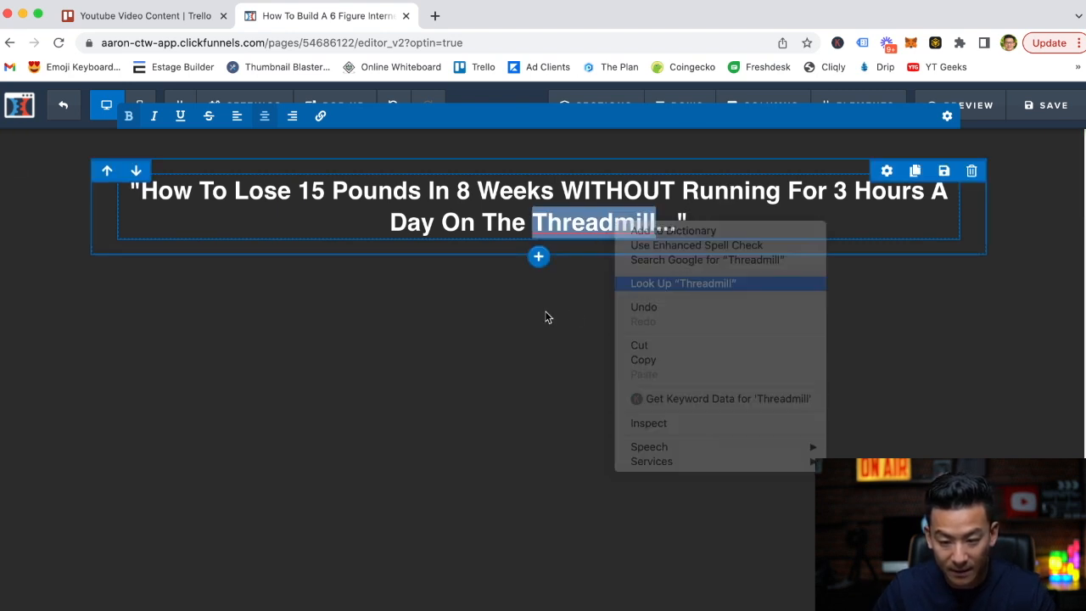
{"action": "left_click", "coordinate": [438, 324]}
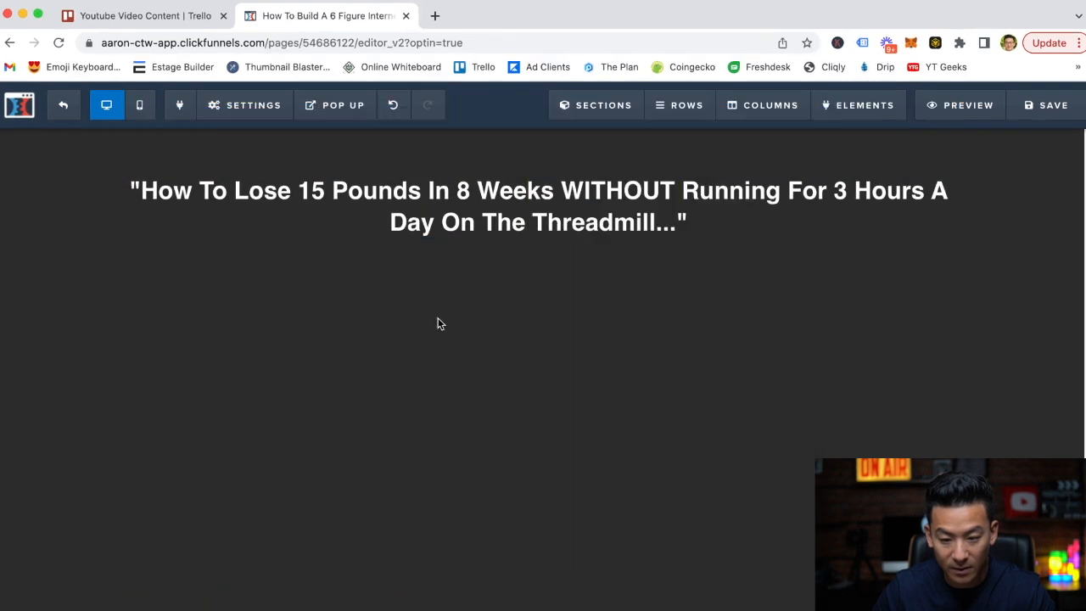
Remove the final "l" of "Threadmill" in the headline so it reads "Threadmil".
{"action": "left_click", "coordinate": [652, 220]}
{"action": "key", "text": "BackSpace"}
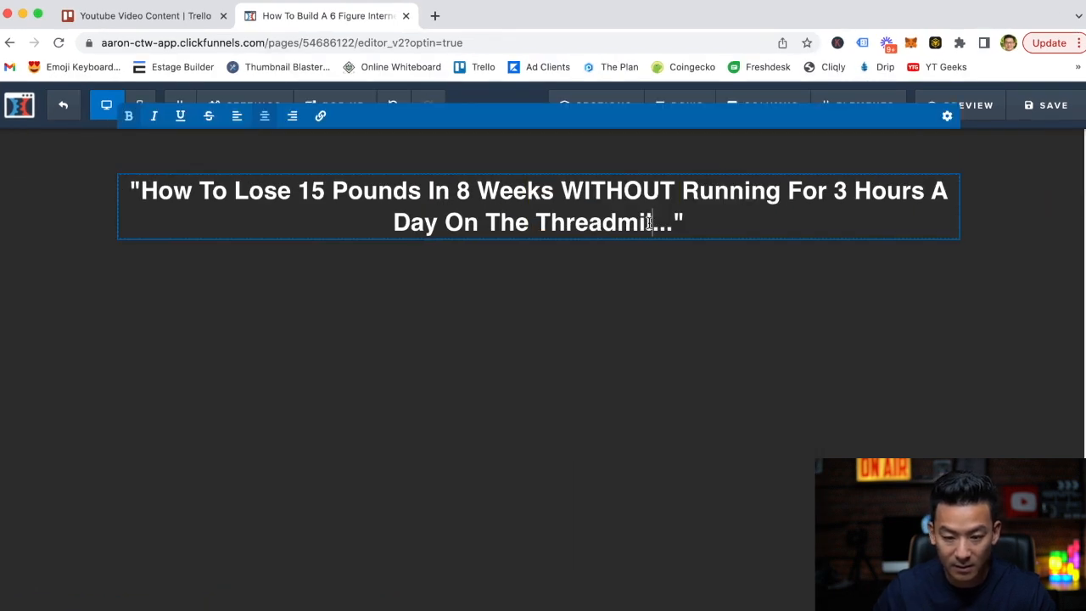
{"action": "left_click", "coordinate": [617, 282]}
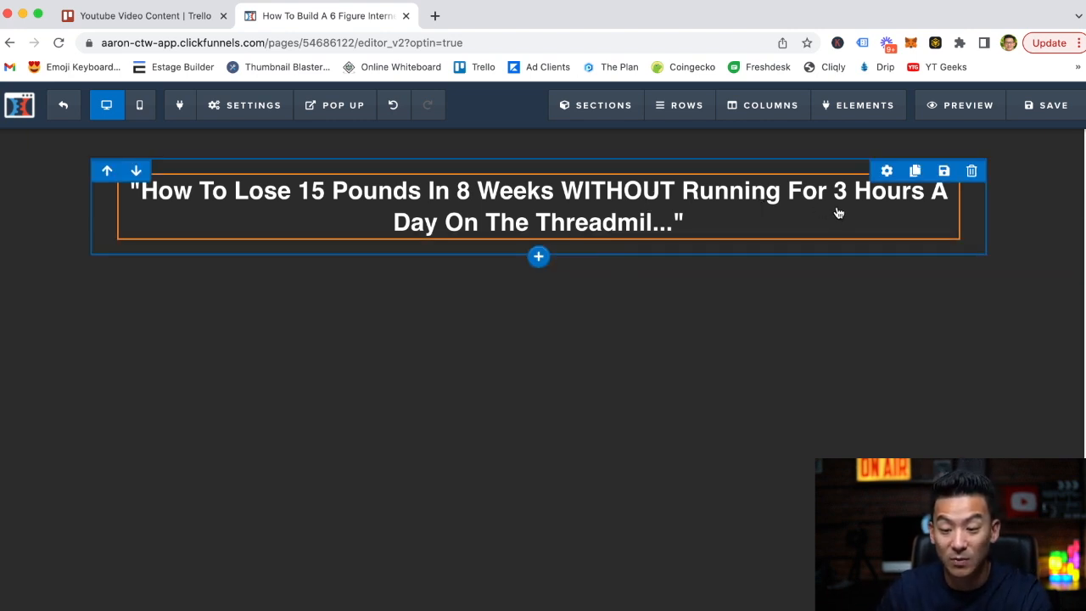
Increase the headline's font size so the text fills two lines, with "Running" starting the second line.
{"action": "left_click", "coordinate": [889, 167]}
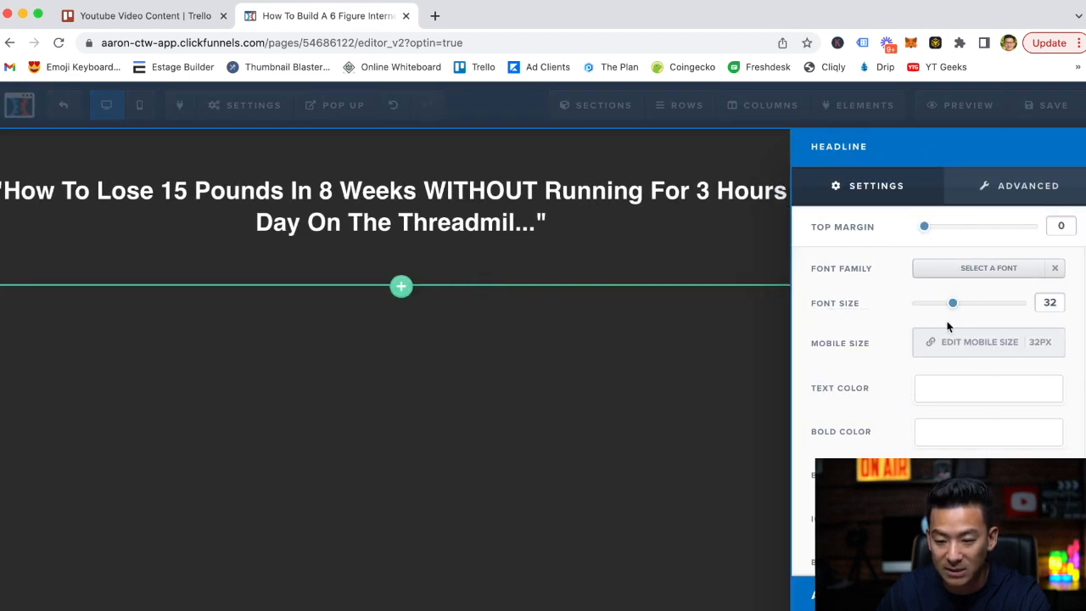
{"action": "left_click_drag", "start_coordinate": [954, 307], "coordinate": [979, 307]}
{"action": "scroll", "coordinate": [857, 393], "scroll_direction": "down", "scroll_amount": 2}
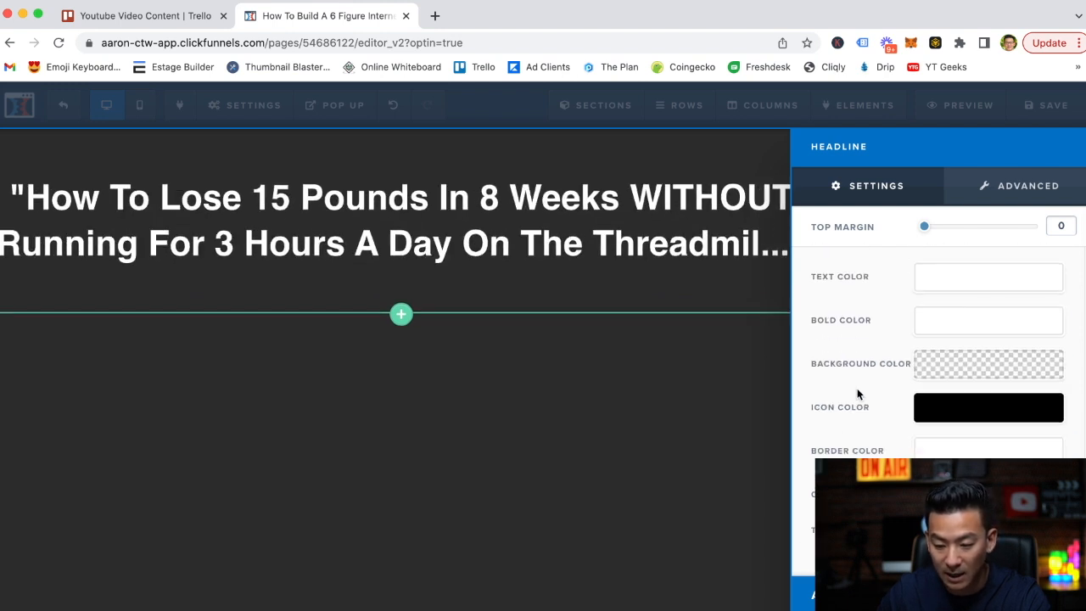
{"action": "left_click", "coordinate": [668, 436]}
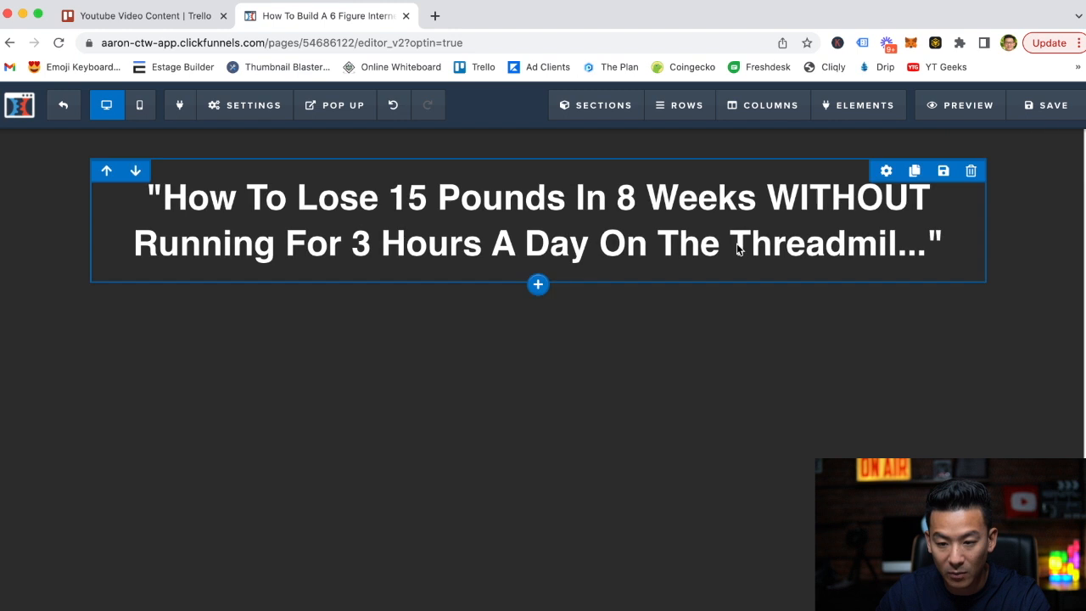
Narrow the headline's one-column row to about three quarters of its width so the text wraps onto three lines.
{"action": "left_click", "coordinate": [887, 172]}
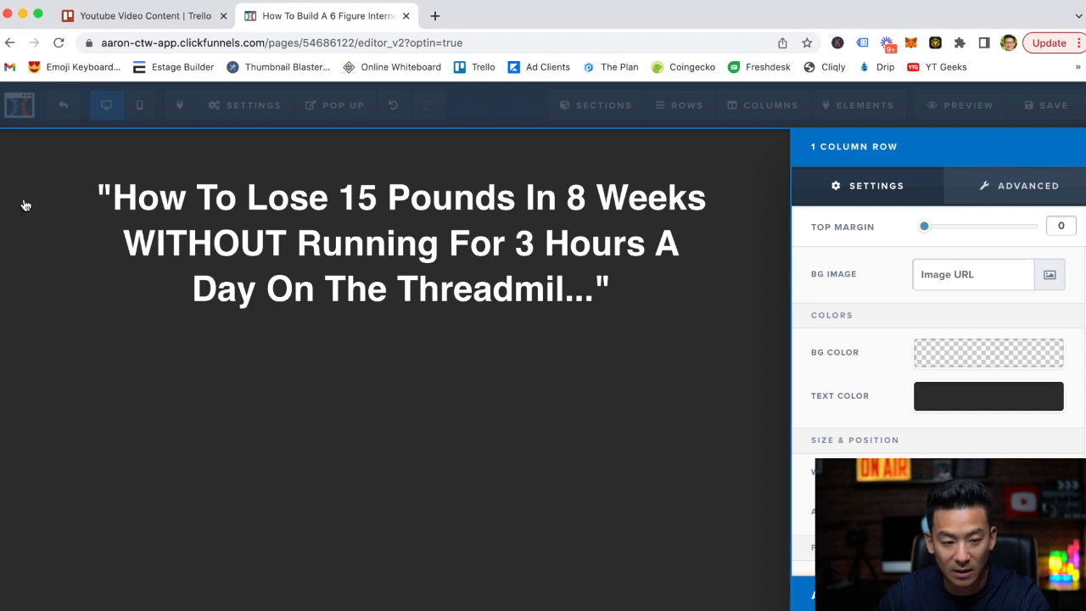
{"action": "mouse_move", "coordinate": [1004, 473]}
{"action": "left_mouse_down"}
{"action": "mouse_move", "coordinate": [1027, 472]}
{"action": "mouse_move", "coordinate": [1003, 472]}
{"action": "left_mouse_up"}
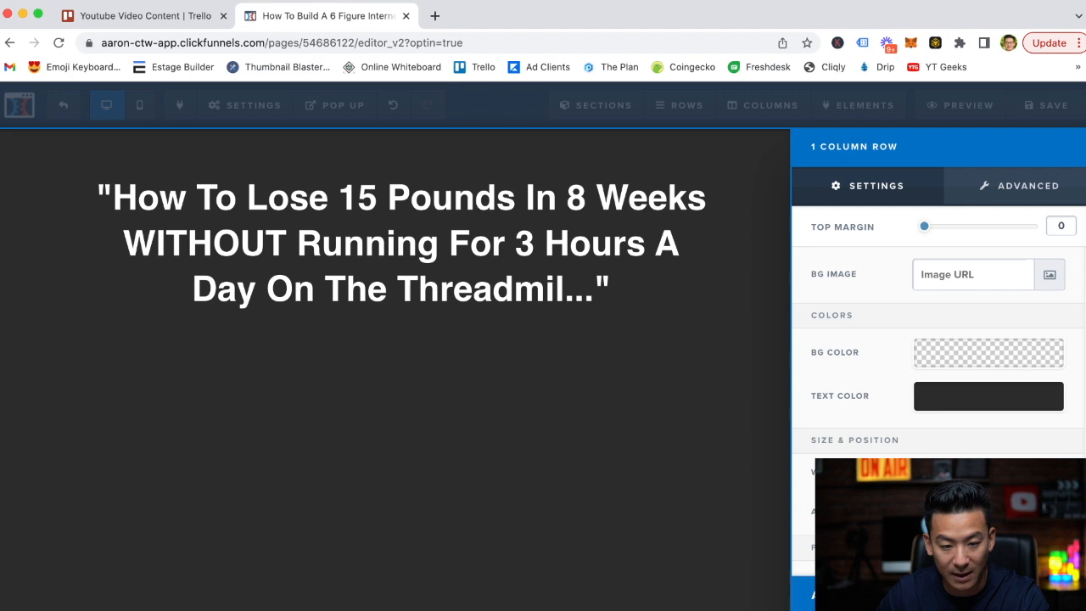
{"action": "left_click", "coordinate": [514, 431]}
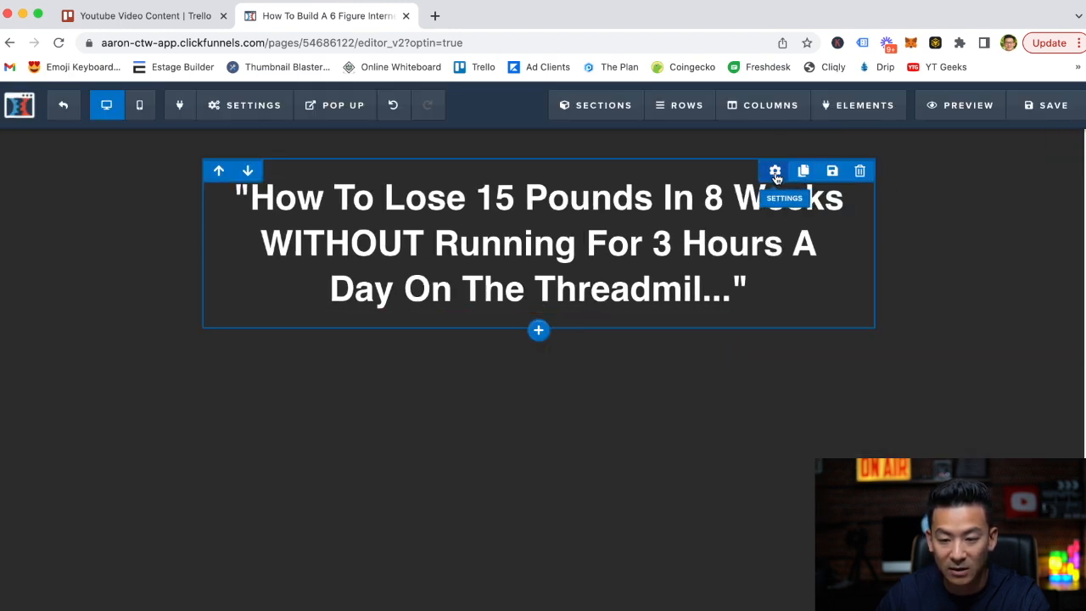
Increase the top margin of the headline's one-column row so the headline sits lower on the page.
{"action": "left_click", "coordinate": [773, 190]}
{"action": "left_click_drag", "start_coordinate": [928, 227], "coordinate": [965, 232]}
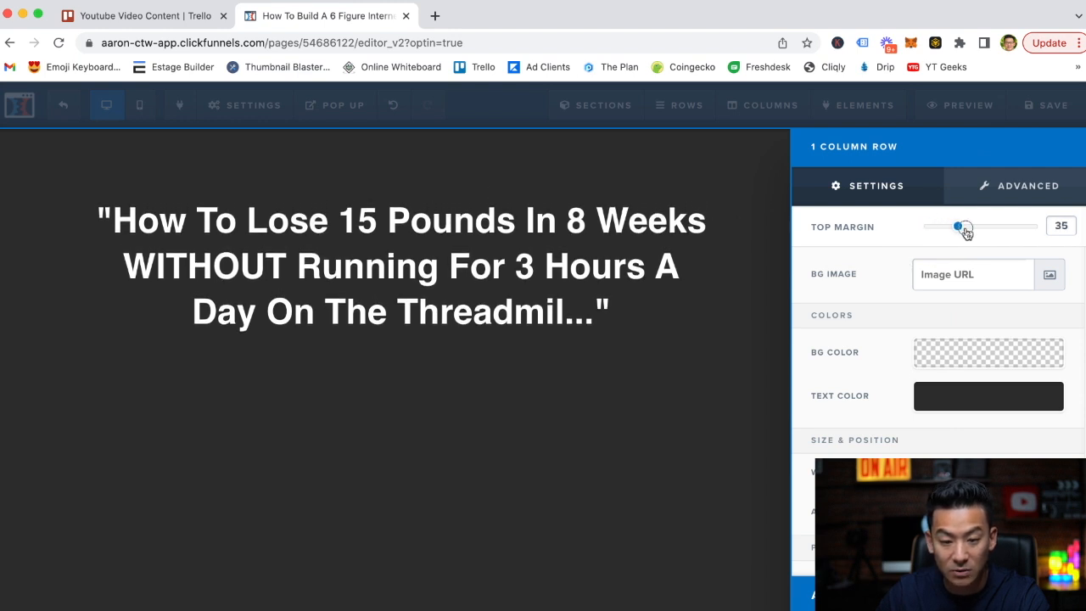
{"action": "left_click", "coordinate": [407, 284]}
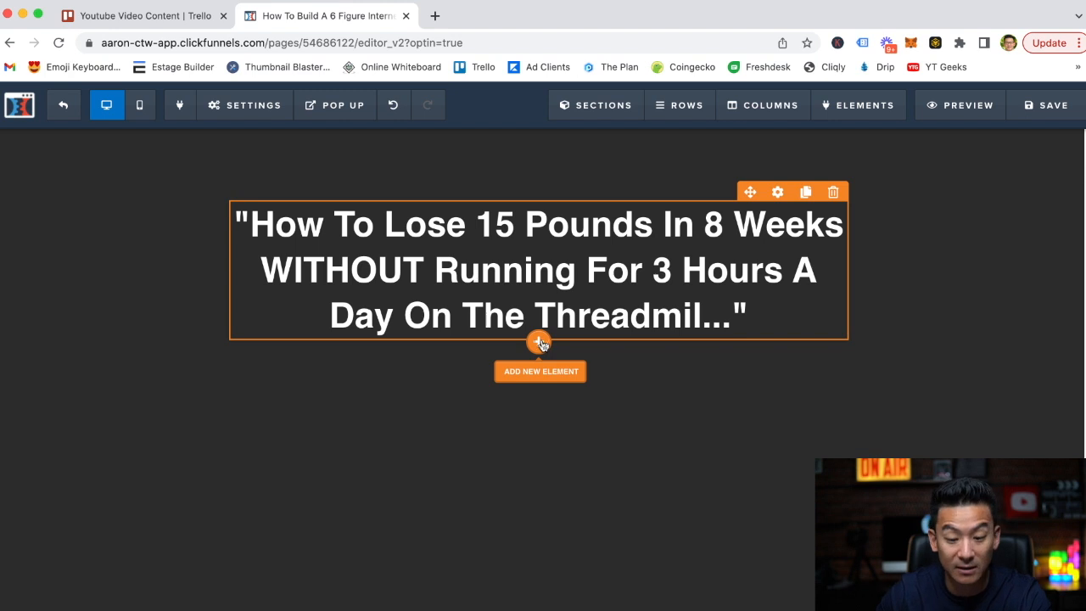
Add an Input form element directly below the headline.
{"action": "left_click", "coordinate": [540, 342]}
{"action": "scroll", "coordinate": [810, 378], "scroll_direction": "down", "scroll_amount": 2}
{"action": "scroll", "coordinate": [813, 383], "scroll_direction": "down", "scroll_amount": 5}
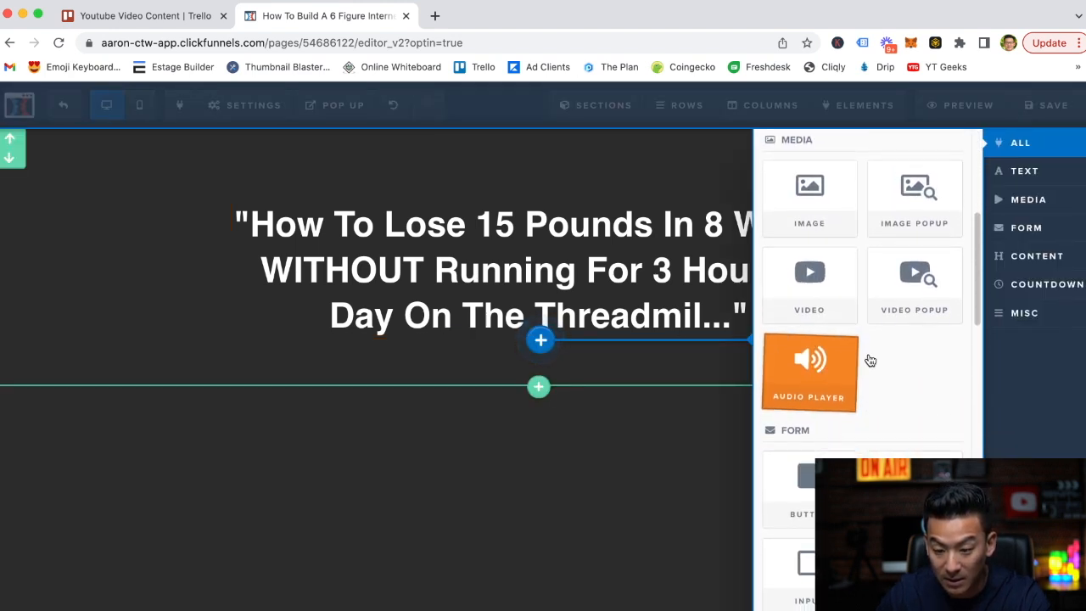
{"action": "scroll", "coordinate": [857, 407], "scroll_direction": "down", "scroll_amount": 4}
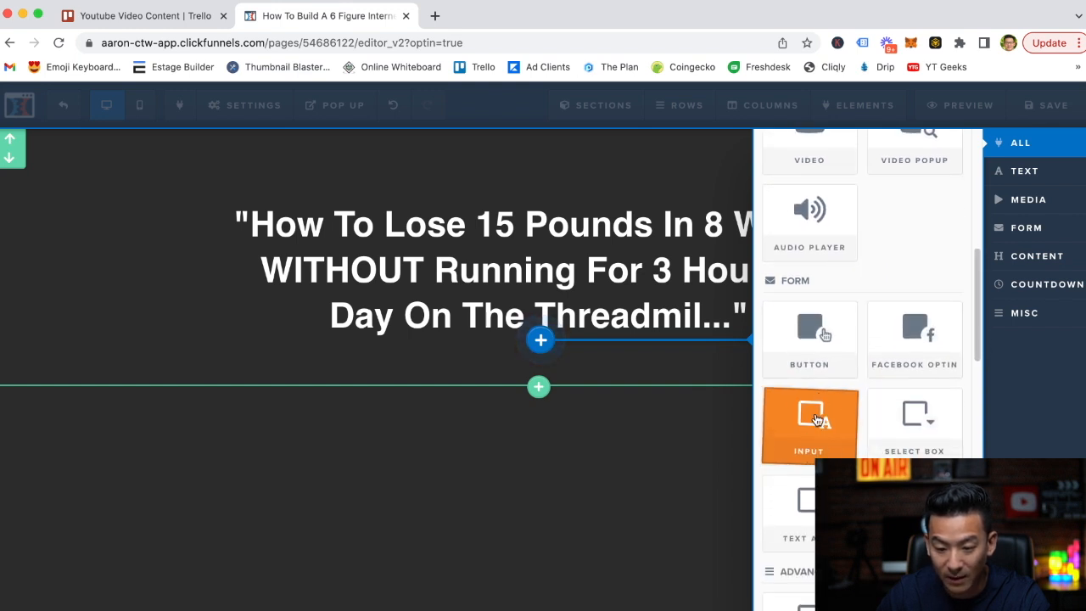
{"action": "left_click", "coordinate": [814, 419]}
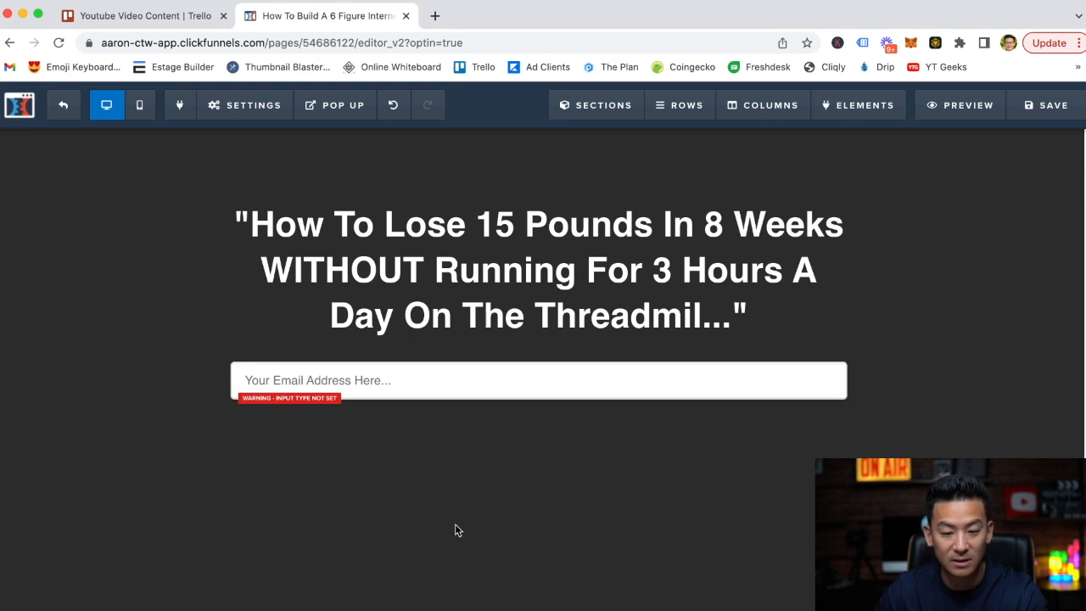
Set the new input field's input type to Email Address.
{"action": "left_click", "coordinate": [424, 383]}
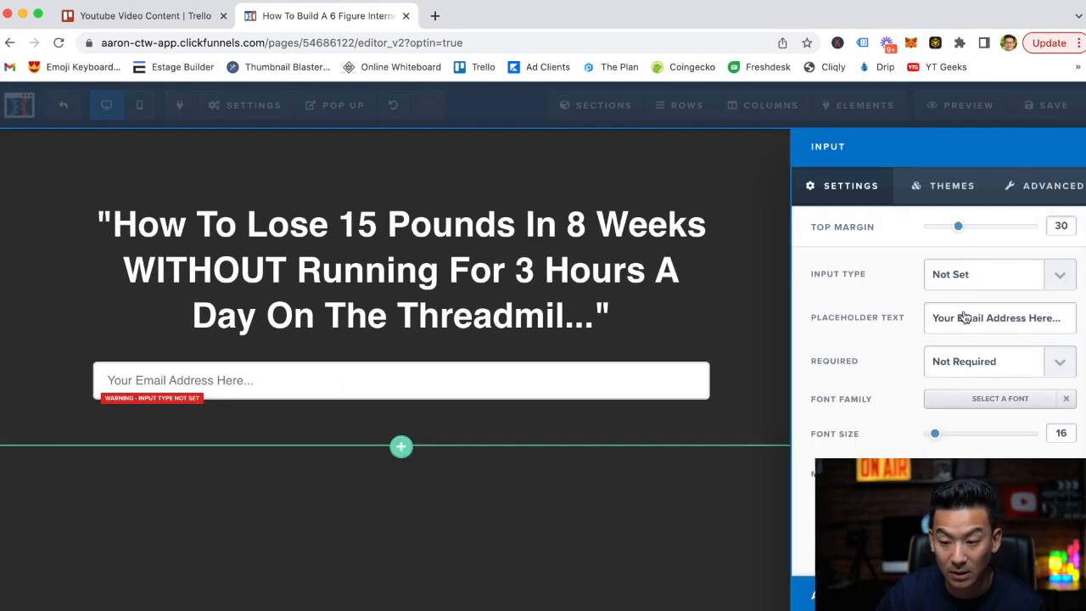
{"action": "left_click", "coordinate": [972, 285]}
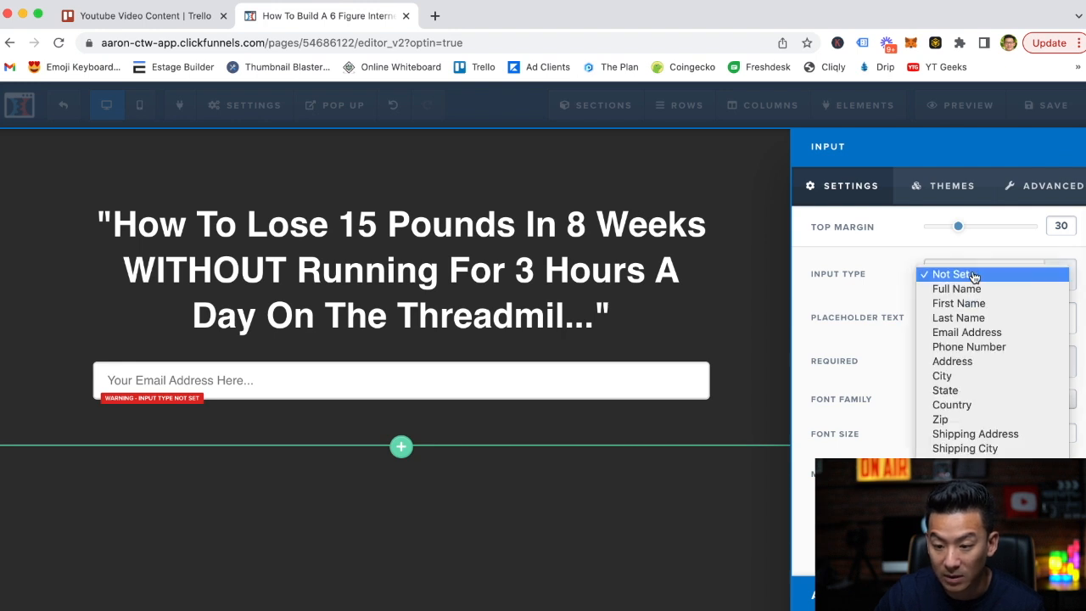
{"action": "left_click", "coordinate": [1002, 339]}
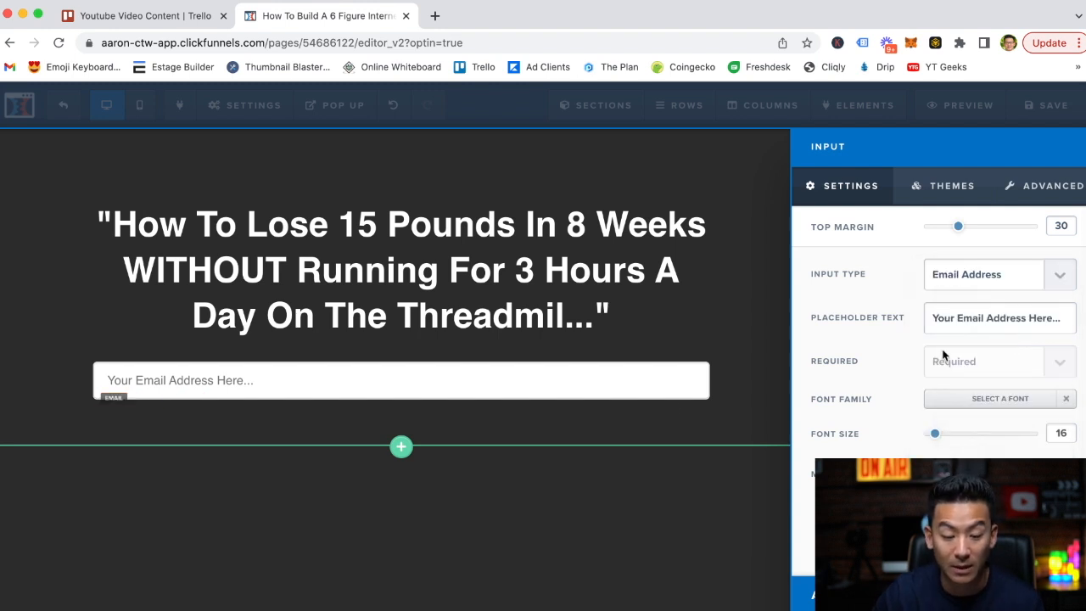
{"action": "left_click", "coordinate": [579, 432]}
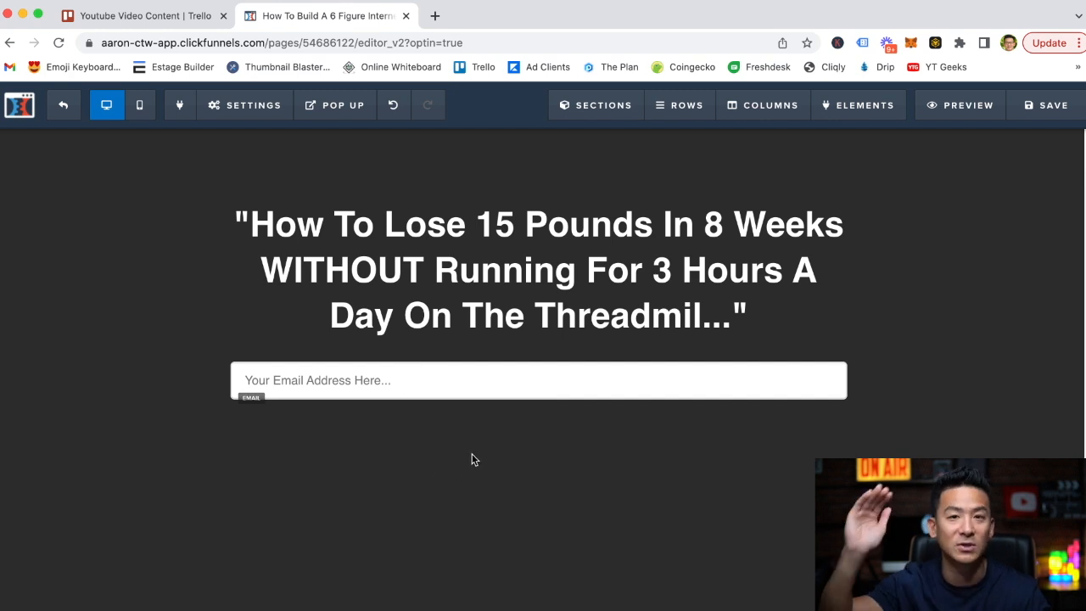
Try several themes on the email field and apply the Grey Border Input theme.
{"action": "left_click", "coordinate": [462, 385]}
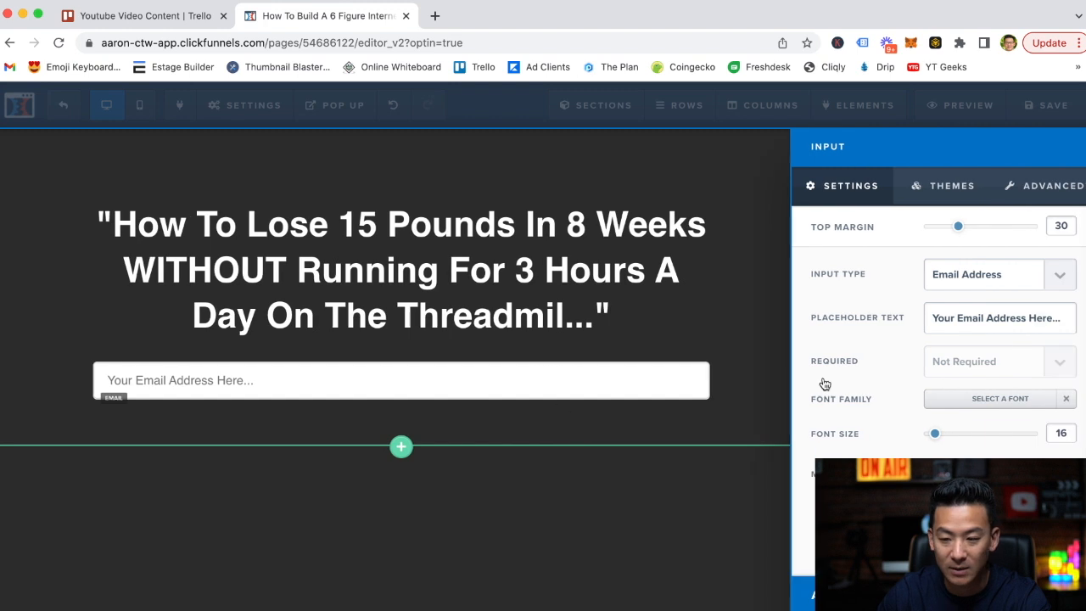
{"action": "left_click", "coordinate": [942, 185]}
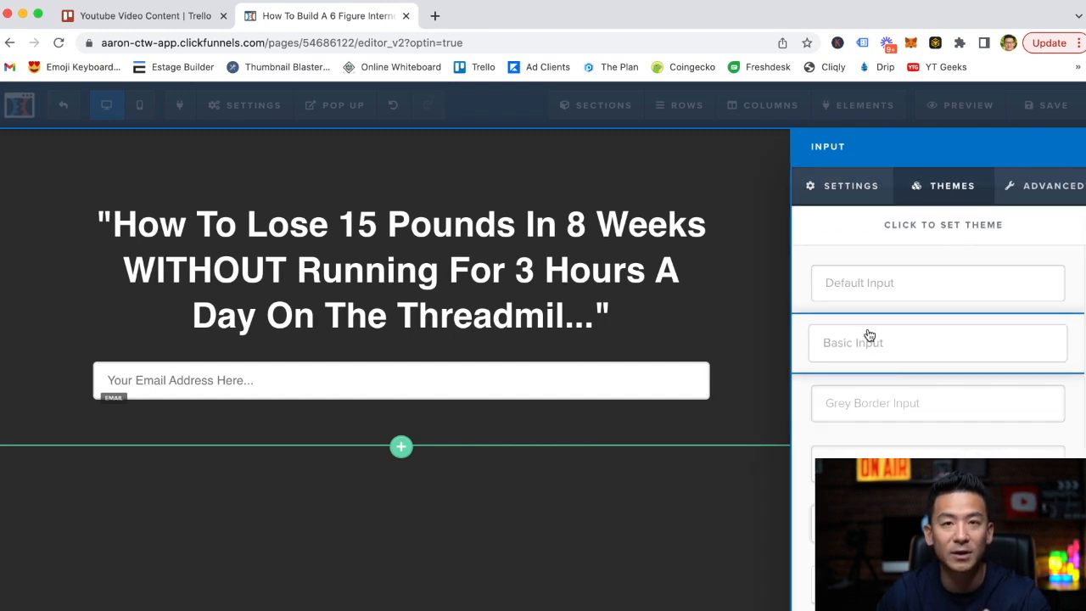
{"action": "scroll", "coordinate": [872, 351], "scroll_direction": "down", "scroll_amount": 3}
{"action": "left_click", "coordinate": [874, 363]}
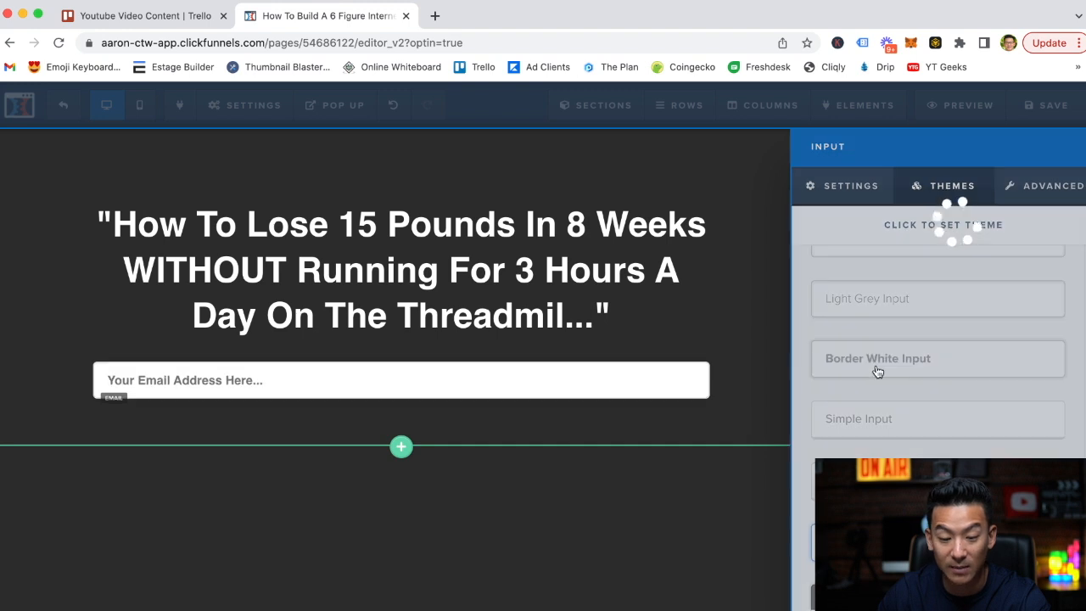
{"action": "scroll", "coordinate": [868, 388], "scroll_direction": "down", "scroll_amount": 5}
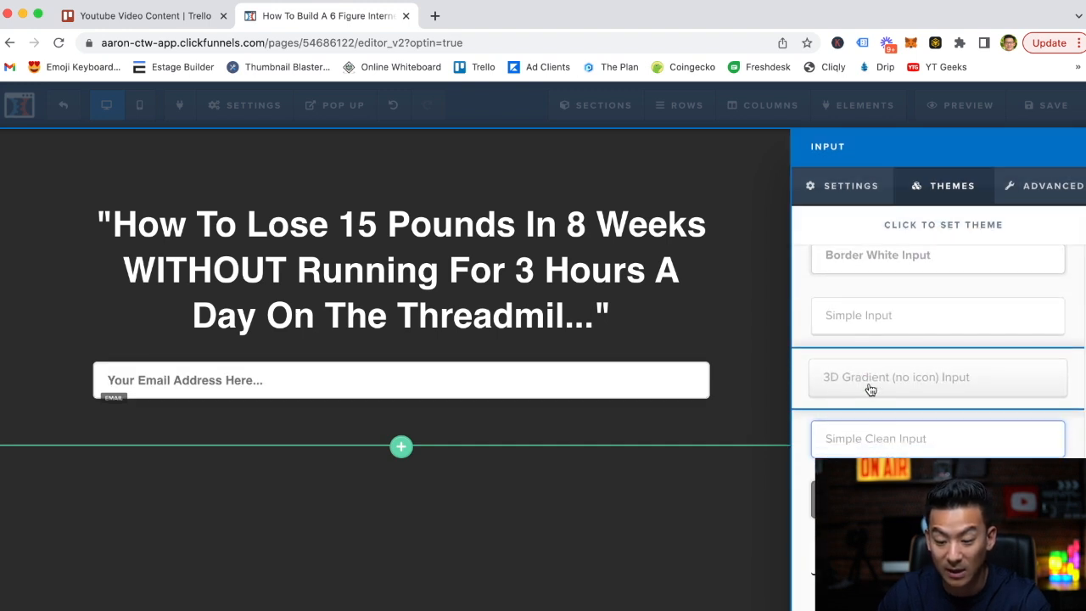
{"action": "left_click", "coordinate": [882, 450]}
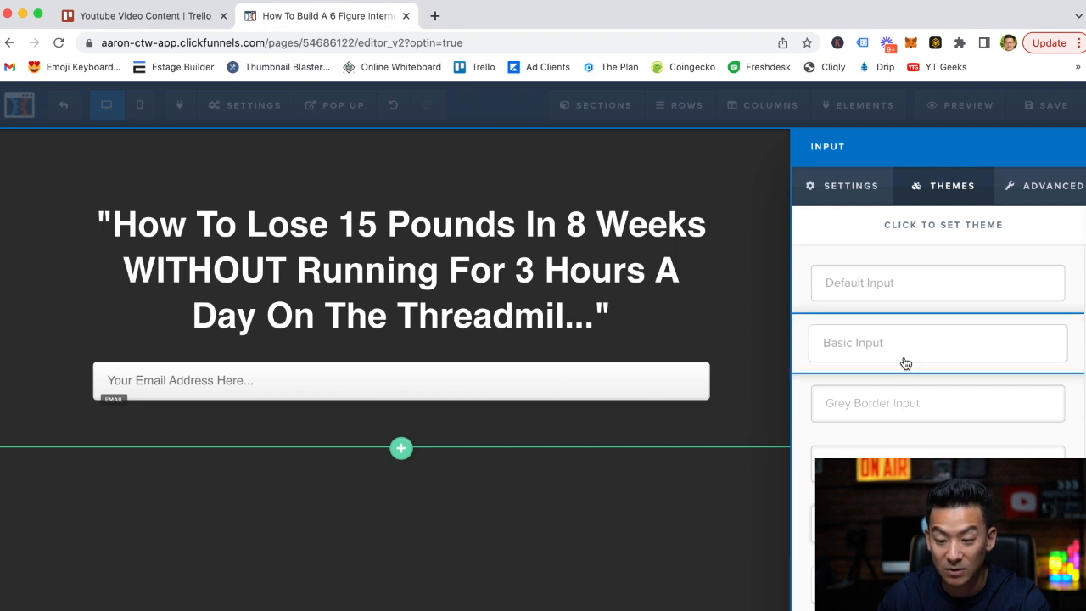
{"action": "left_click", "coordinate": [886, 410]}
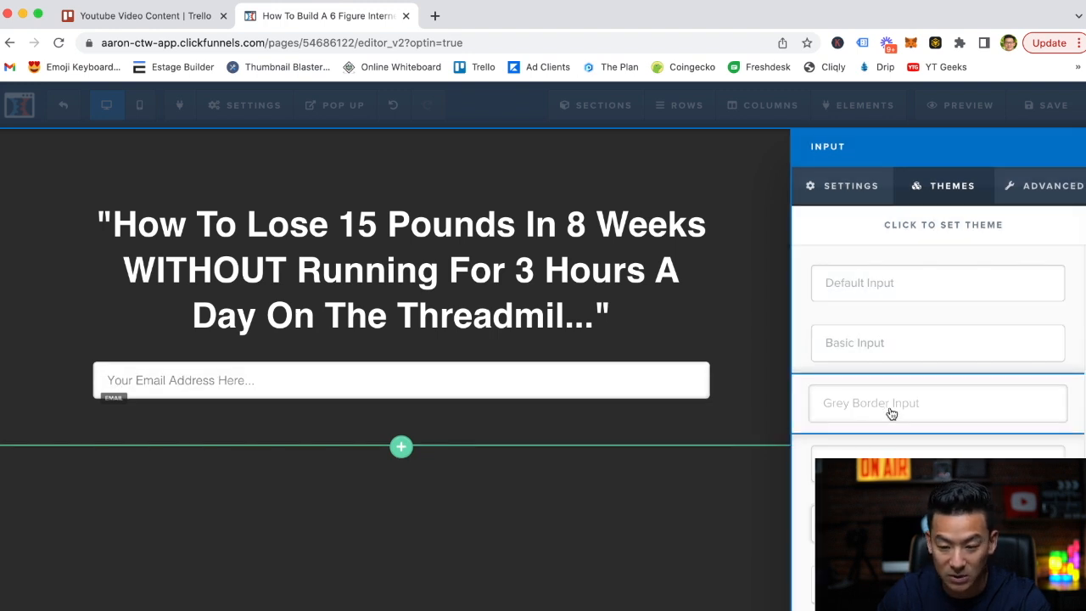
{"action": "left_click", "coordinate": [752, 321]}
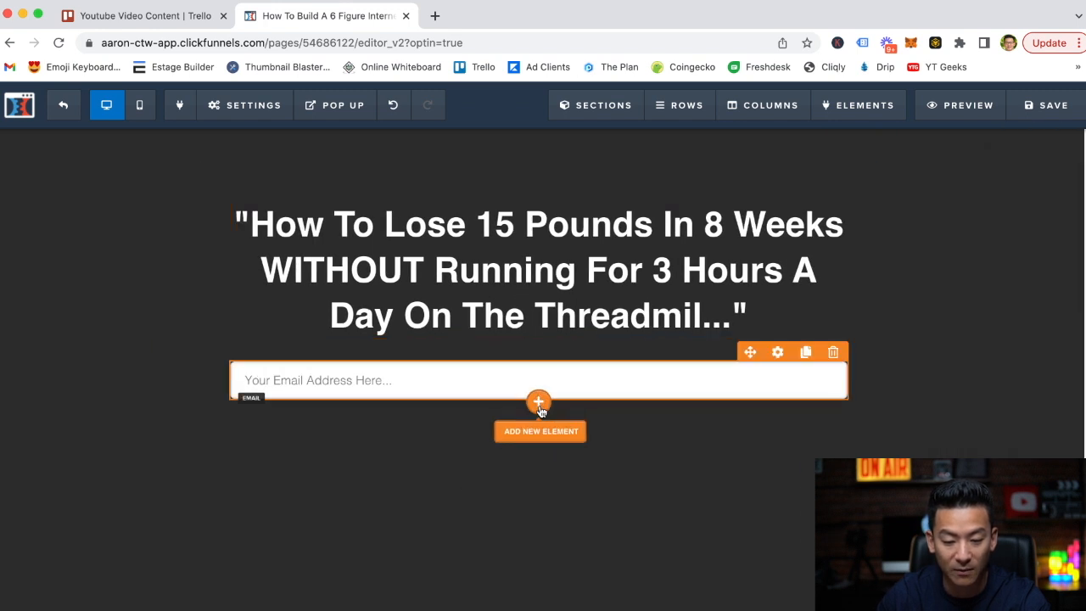
Add a Button form element directly below the email field.
{"action": "left_click", "coordinate": [540, 401]}
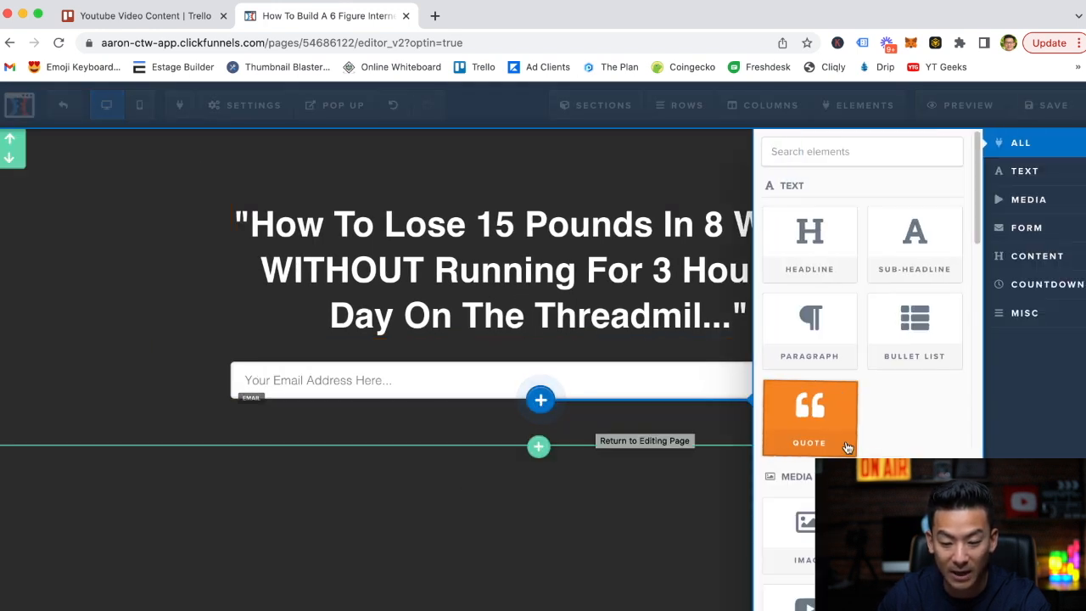
{"action": "scroll", "coordinate": [829, 422], "scroll_direction": "down", "scroll_amount": 3}
{"action": "scroll", "coordinate": [828, 423], "scroll_direction": "down", "scroll_amount": 4}
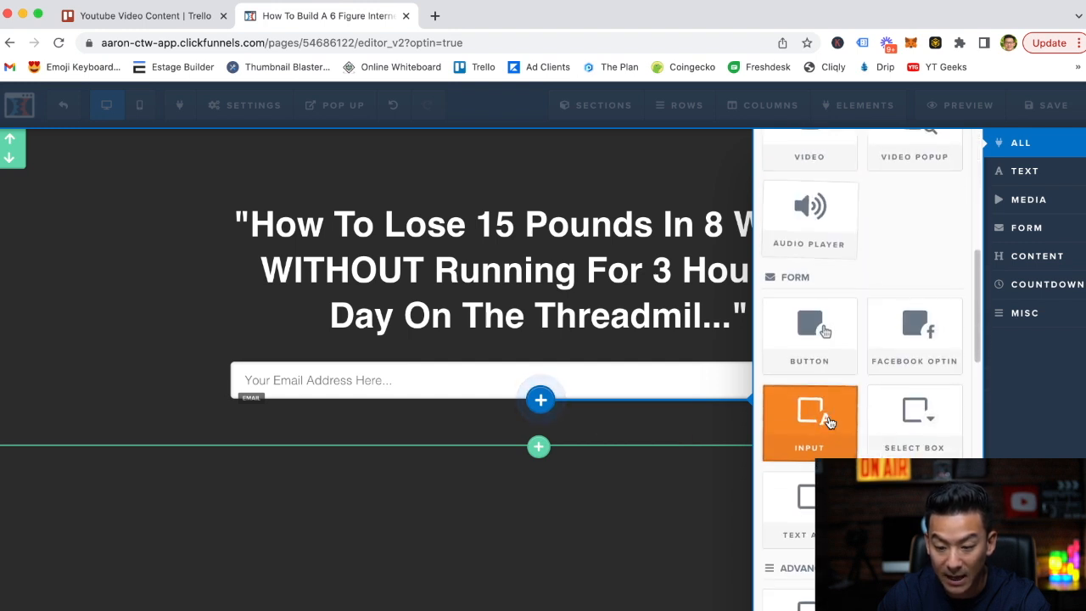
{"action": "left_click", "coordinate": [812, 331]}
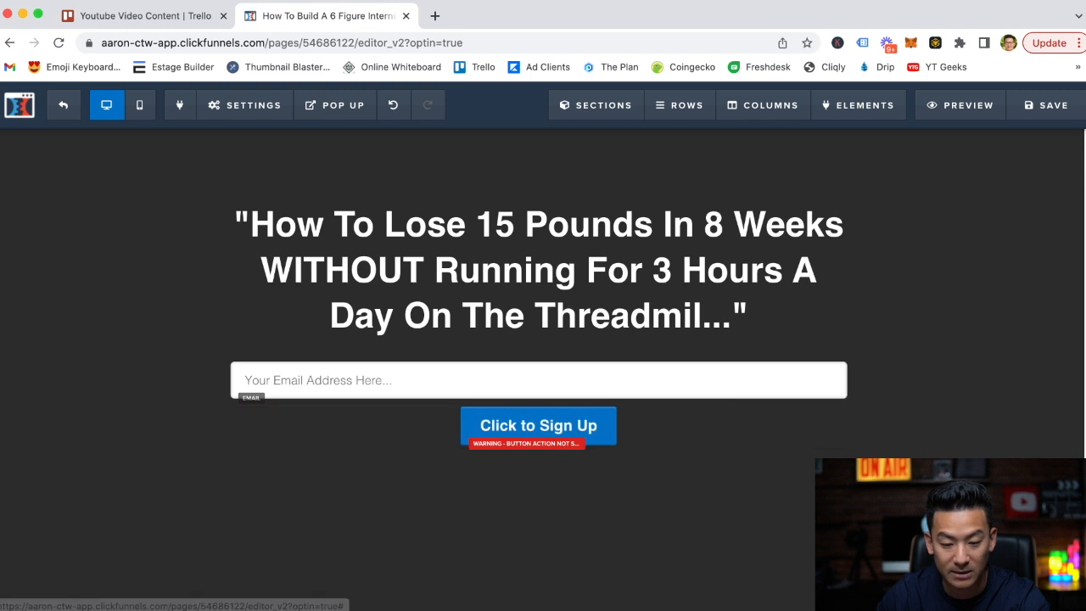
Set the button's text to "Click Here To Get Access To Your Training".
{"action": "left_click", "coordinate": [566, 429]}
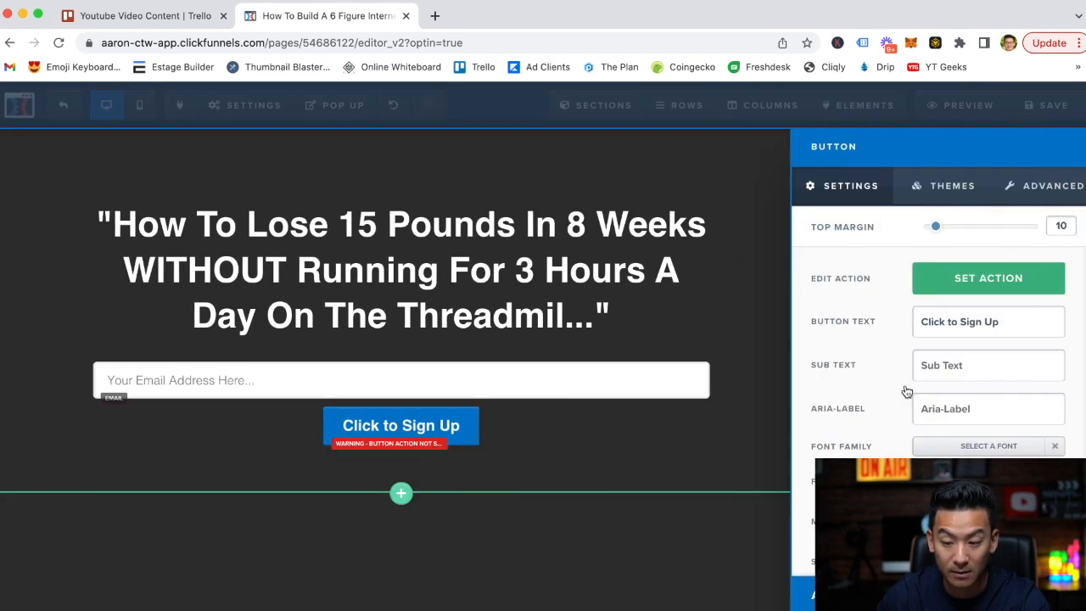
{"action": "key", "text": "BackSpace"}
{"action": "key", "text": "BackSpace"}
{"action": "key", "text": "BackSpace"}
{"action": "key", "text": "BackSpace"}
{"action": "key", "text": "BackSpace"}
{"action": "key", "text": "BackSpace"}
{"action": "key", "text": "BackSpace"}
{"action": "key", "text": "BackSpace"}
{"action": "key", "text": "BackSpace"}
{"action": "key", "text": "BackSpace"}
{"action": "key", "text": "BackSpace"}
{"action": "key", "text": "BackSpace"}
{"action": "key", "text": "BackSpace"}
{"action": "key", "text": "BackSpace"}
{"action": "key", "text": "BackSpace"}
{"action": "key", "text": "BackSpace"}
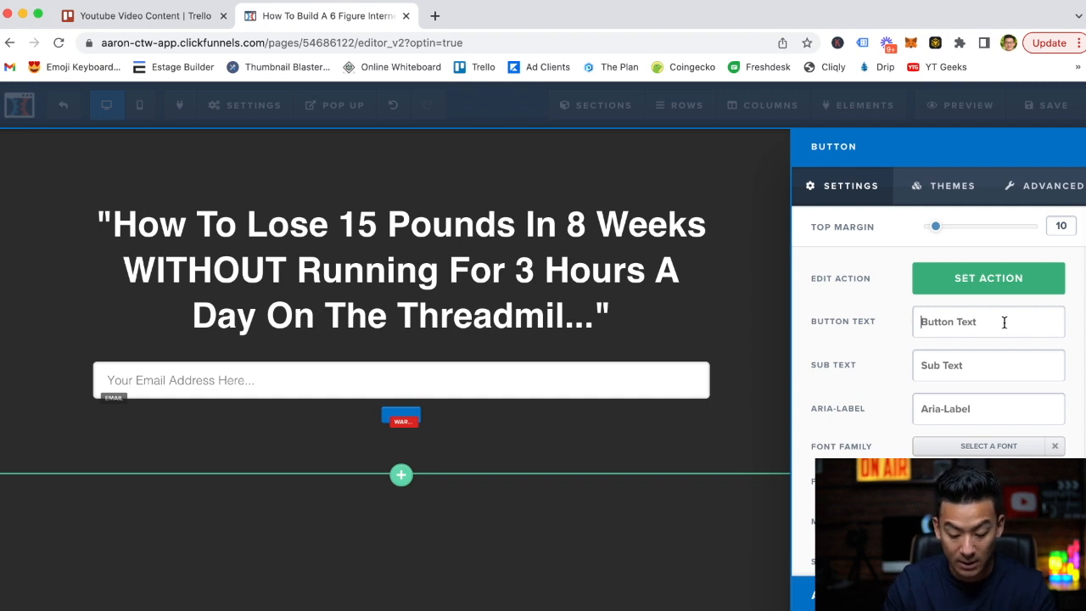
{"action": "type", "text": "Click "}
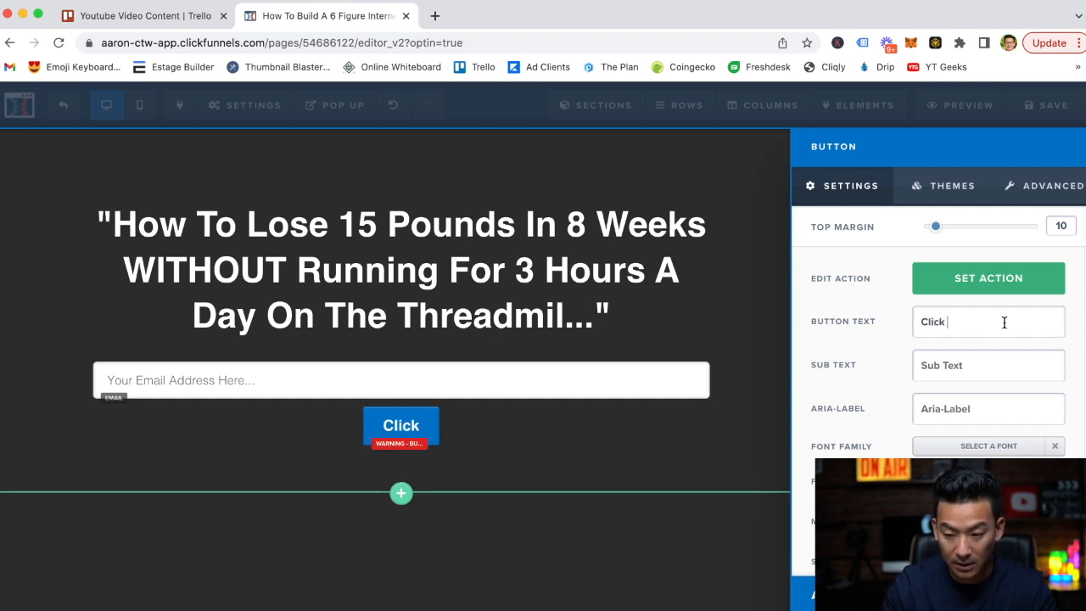
{"action": "type", "text": "Here To Get Ac"}
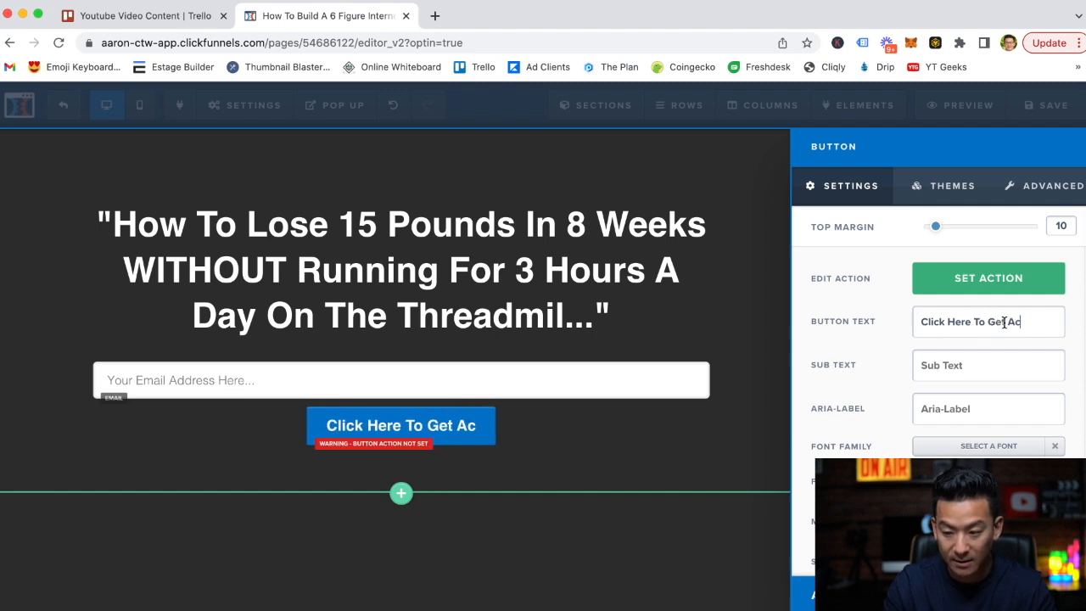
{"action": "type", "text": "cess To Yo"}
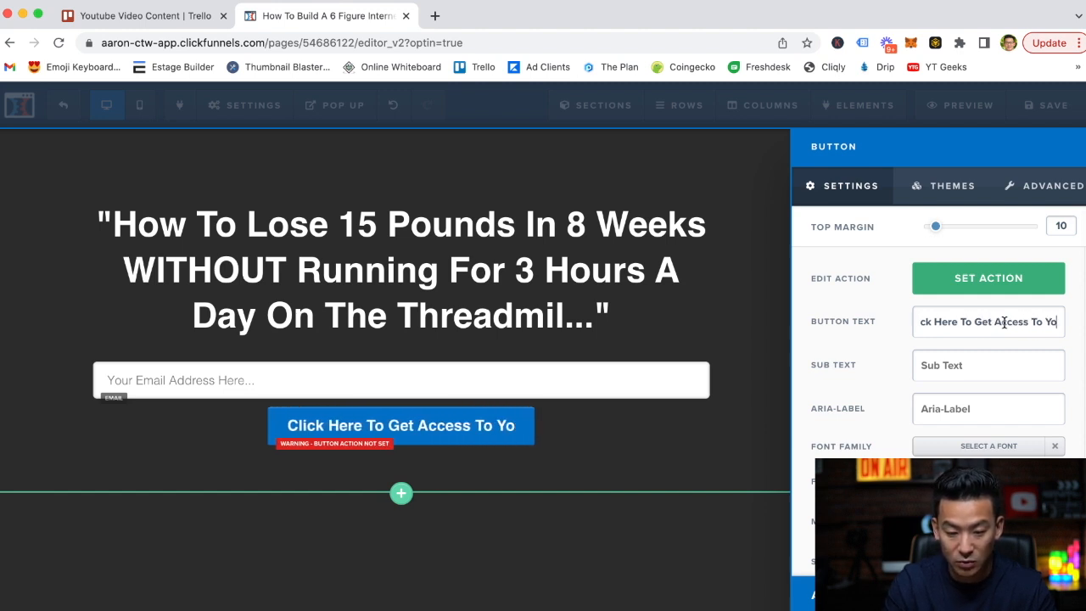
{"action": "type", "text": "ur Training"}
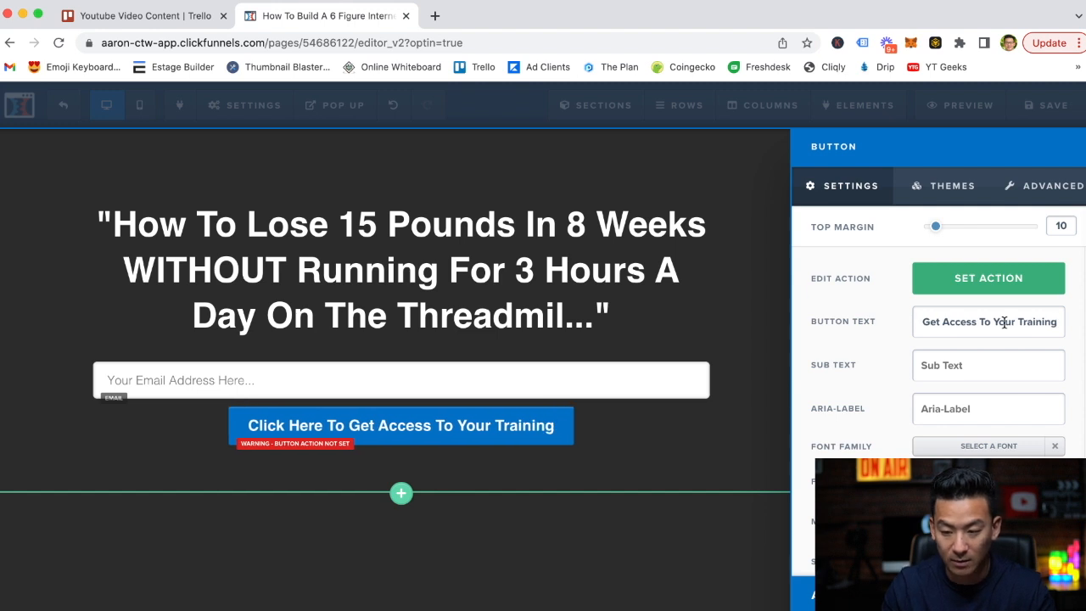
Replace the button's text with "Click Here To Access The 15 Pound Solution Now!".
{"action": "key", "text": "BackSpace"}
{"action": "key", "text": "BackSpace"}
{"action": "key", "text": "BackSpace"}
{"action": "key", "text": "BackSpace"}
{"action": "key", "text": "BackSpace"}
{"action": "key", "text": "BackSpace"}
{"action": "key", "text": "BackSpace"}
{"action": "key", "text": "BackSpace"}
{"action": "key", "text": "BackSpace"}
{"action": "key", "text": "BackSpace"}
{"action": "key", "text": "BackSpace"}
{"action": "key", "text": "BackSpace"}
{"action": "key", "text": "BackSpace"}
{"action": "key", "text": "BackSpace"}
{"action": "key", "text": "BackSpace"}
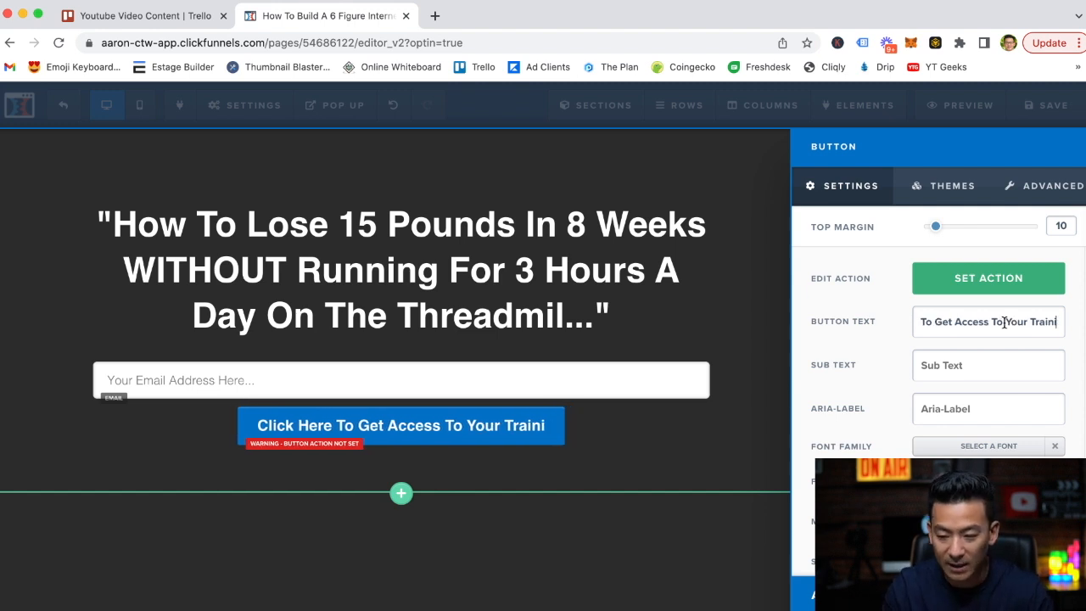
{"action": "key", "text": "BackSpace"}
{"action": "key", "text": "BackSpace"}
{"action": "key", "text": "BackSpace"}
{"action": "key", "text": "BackSpace"}
{"action": "key", "text": "BackSpace"}
{"action": "key", "text": "BackSpace"}
{"action": "key", "text": "BackSpace"}
{"action": "key", "text": "BackSpace"}
{"action": "key", "text": "BackSpace"}
{"action": "key", "text": "BackSpace"}
{"action": "key", "text": "BackSpace"}
{"action": "key", "text": "BackSpace"}
{"action": "key", "text": "BackSpace"}
{"action": "key", "text": "BackSpace"}
{"action": "key", "text": "BackSpace"}
{"action": "key", "text": "BackSpace"}
{"action": "key", "text": "BackSpace"}
{"action": "key", "text": "BackSpace"}
{"action": "key", "text": "BackSpace"}
{"action": "key", "text": "BackSpace"}
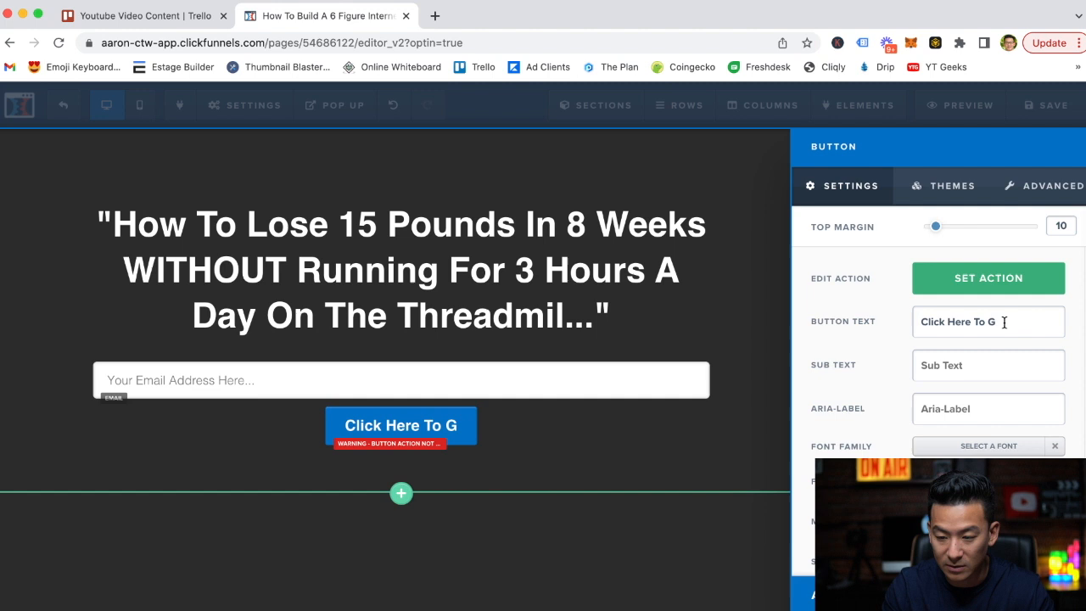
{"action": "type", "text": "k"}
{"action": "key", "text": "BackSpace"}
{"action": "type", "text": "k H"}
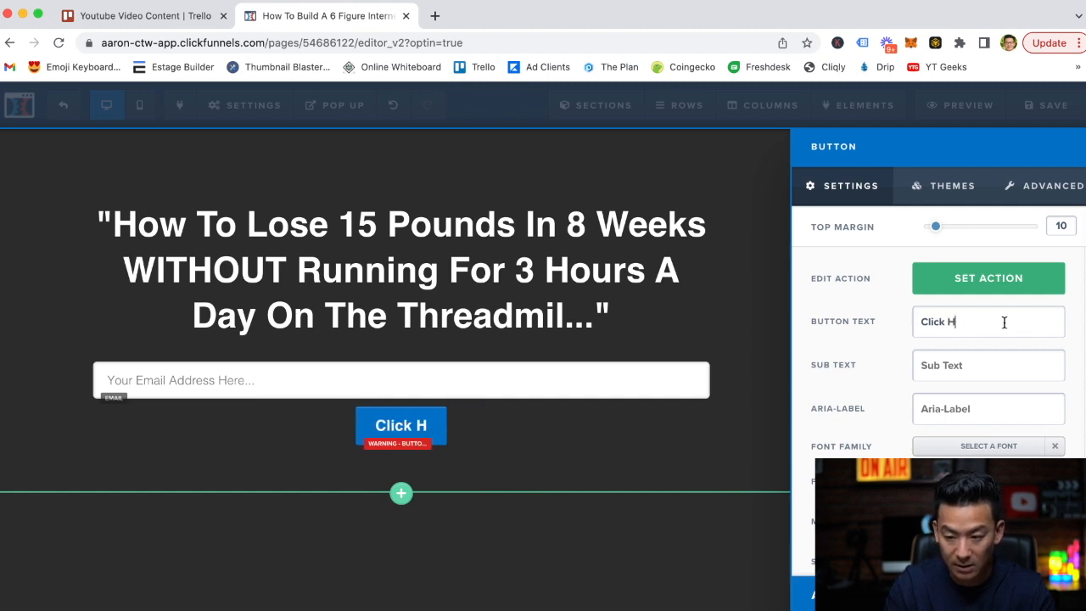
{"action": "type", "text": "ere To "}
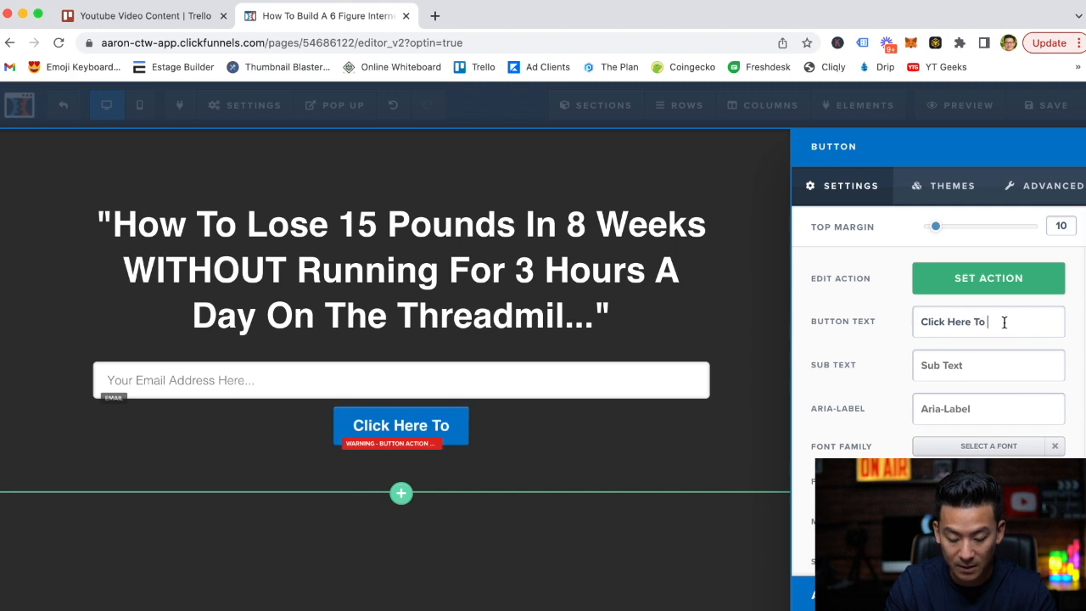
{"action": "type", "text": "Access The "}
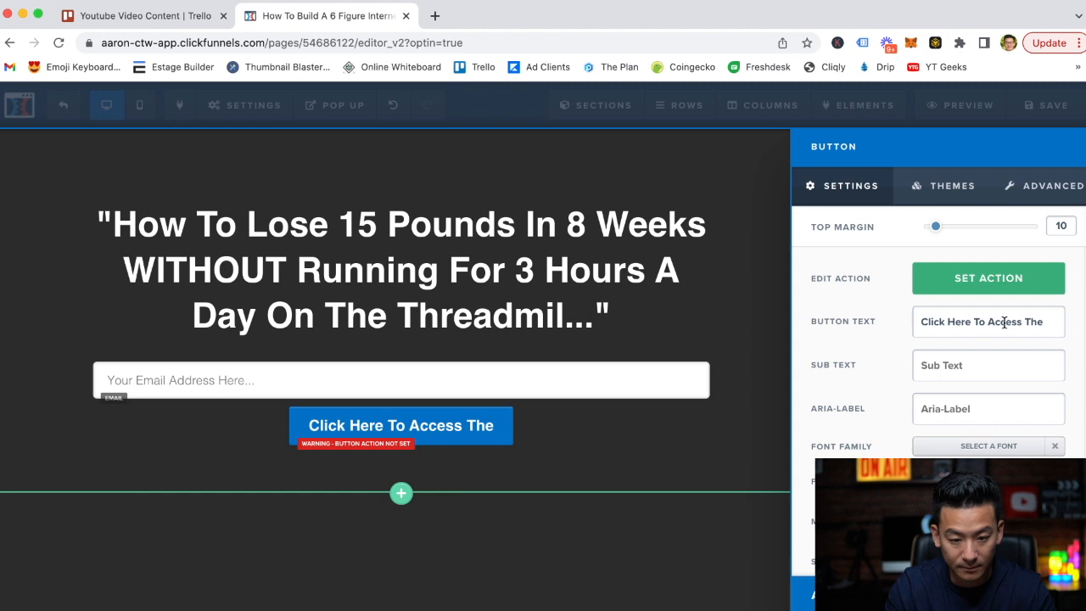
{"action": "type", "text": "15 P"}
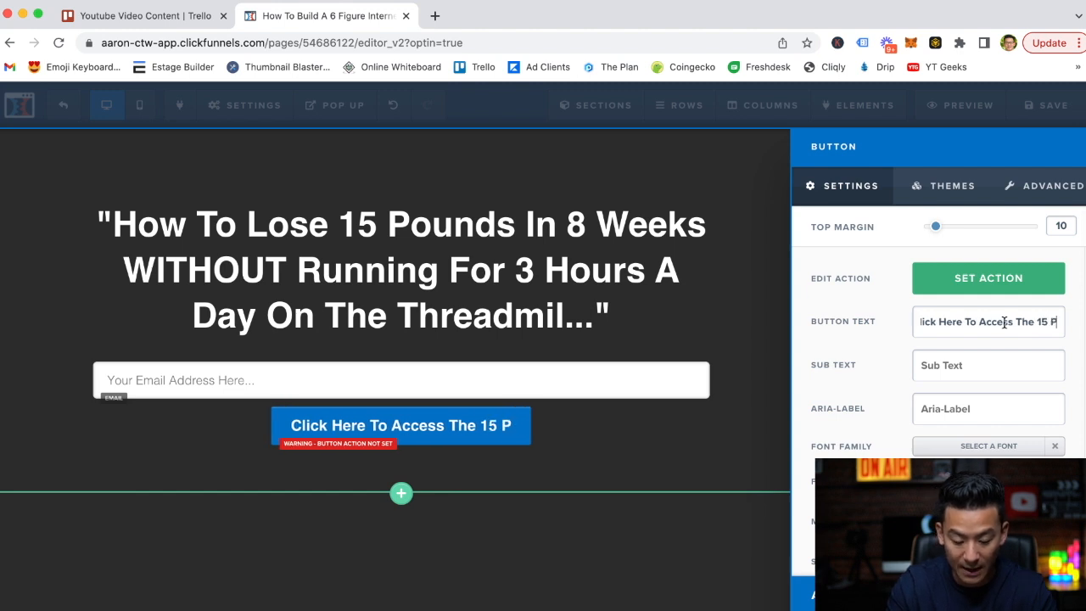
{"action": "type", "text": "ound Solution Now!"}
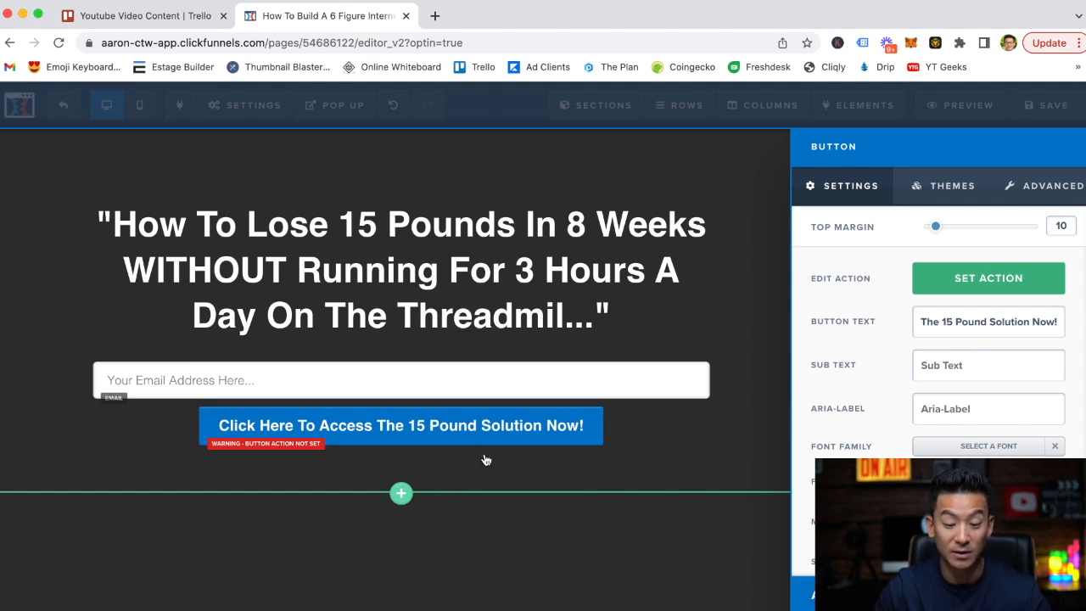
{"action": "left_click", "coordinate": [660, 449]}
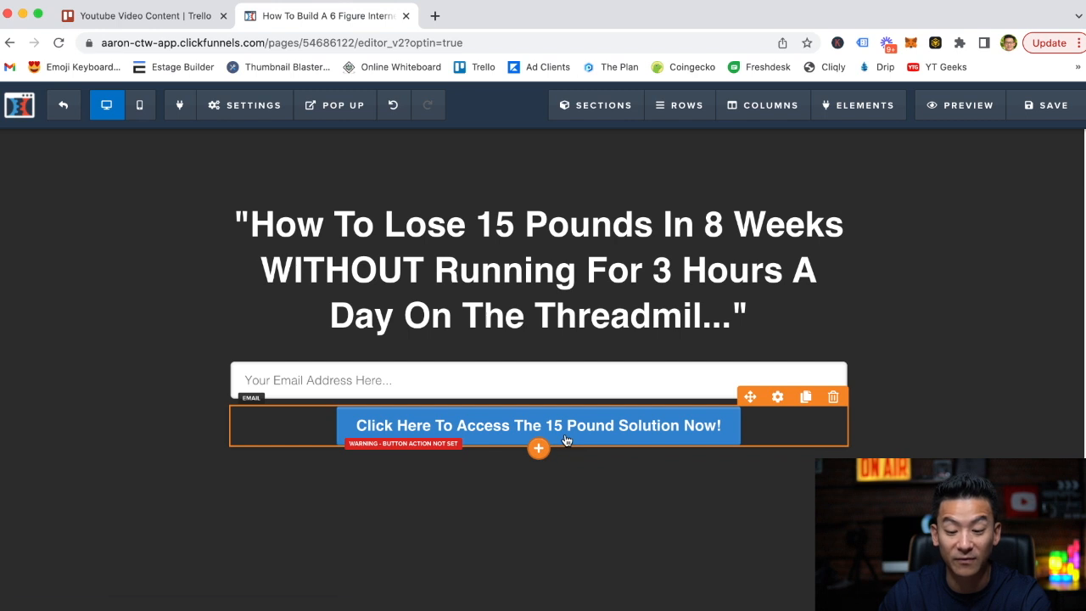
Set the top margin of the sign-up button to 20 to space it from the email field.
{"action": "left_click", "coordinate": [620, 437]}
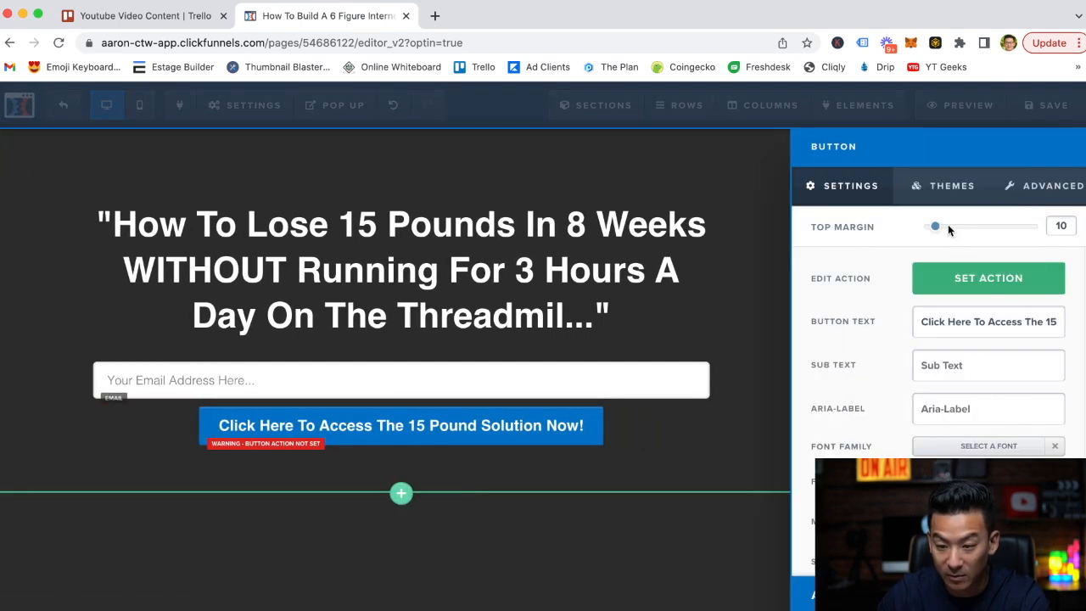
{"action": "left_click_drag", "start_coordinate": [939, 229], "coordinate": [950, 230]}
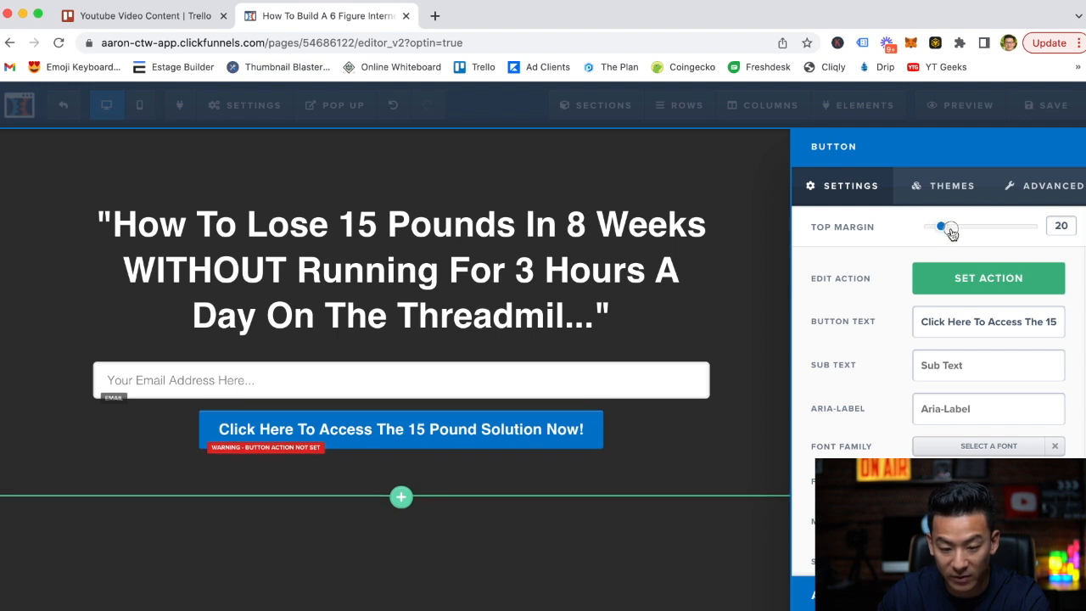
Enlarge the sign-up button's text and narrow the row that holds the headline, email field and button.
{"action": "left_click_drag", "start_coordinate": [946, 478], "coordinate": [956, 478]}
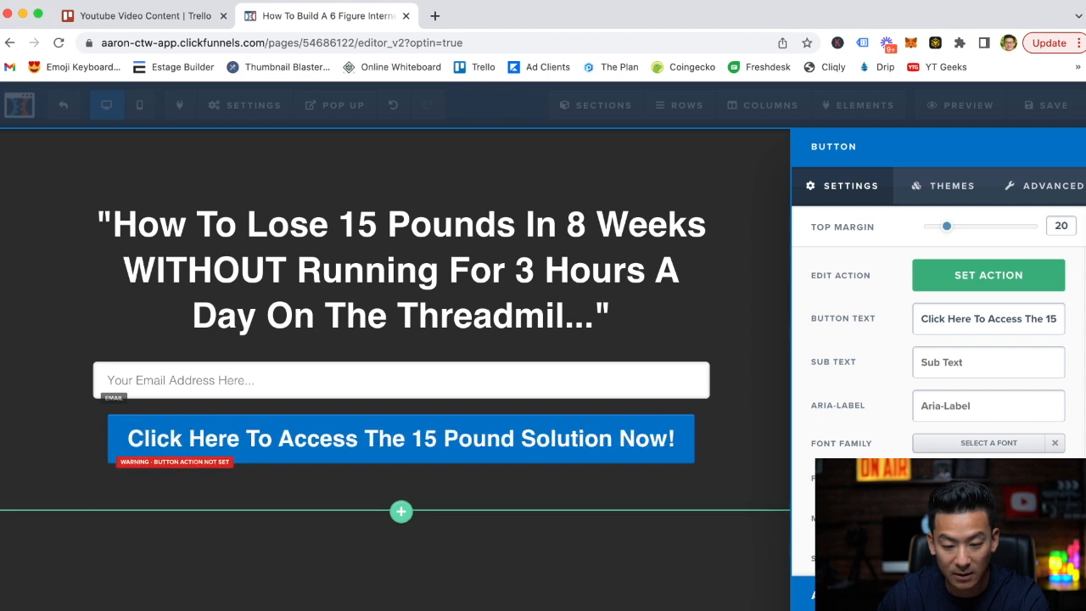
{"action": "left_click", "coordinate": [726, 376]}
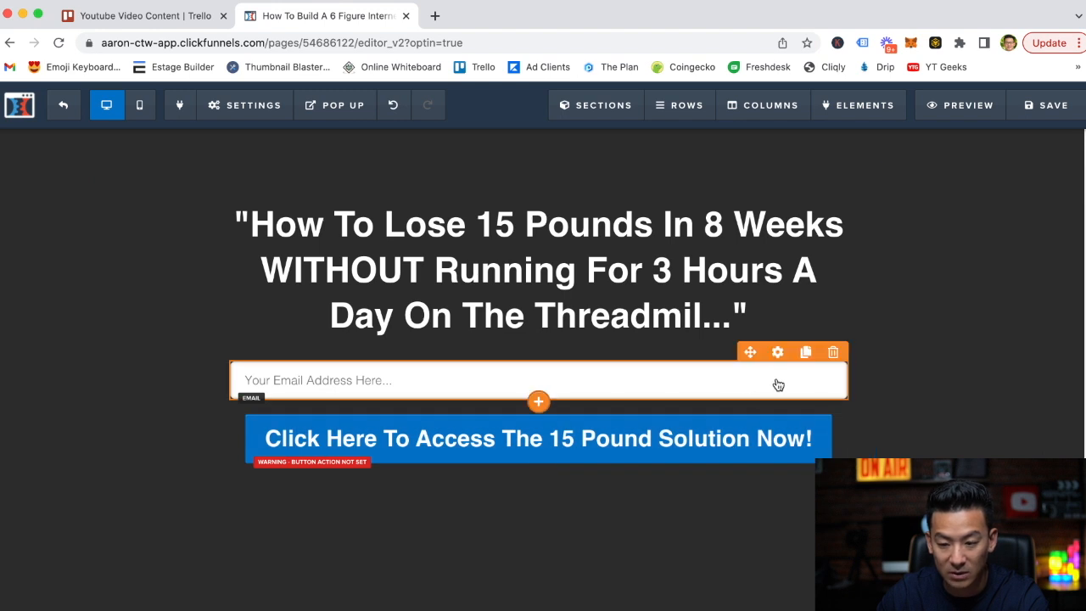
{"action": "left_click", "coordinate": [777, 176]}
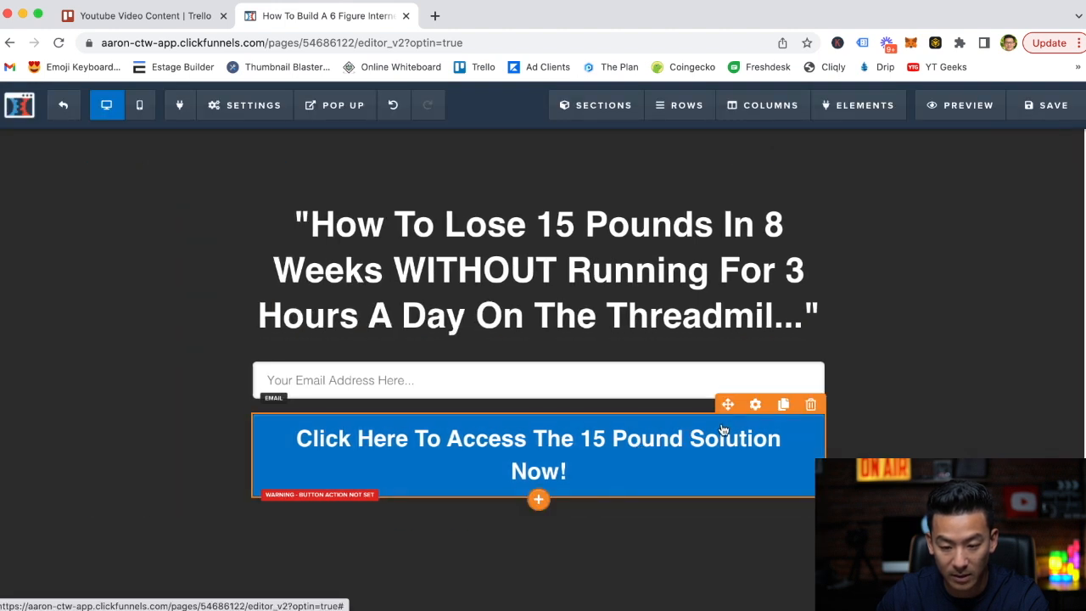
Reduce the sign-up button's font size slightly so its text fits on one line.
{"action": "left_click", "coordinate": [757, 410]}
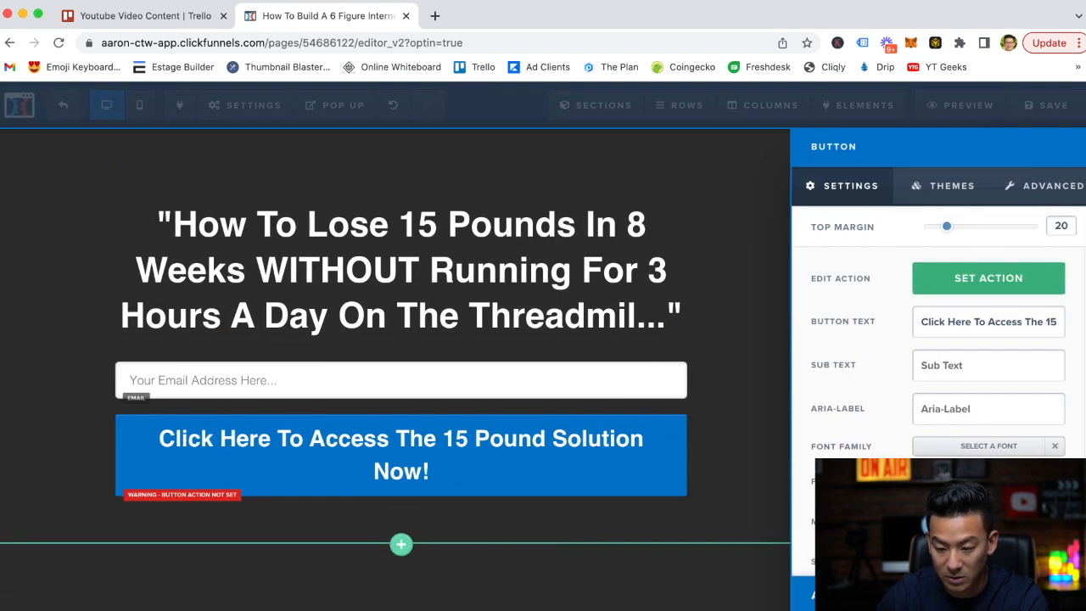
{"action": "left_click_drag", "start_coordinate": [956, 481], "coordinate": [954, 481]}
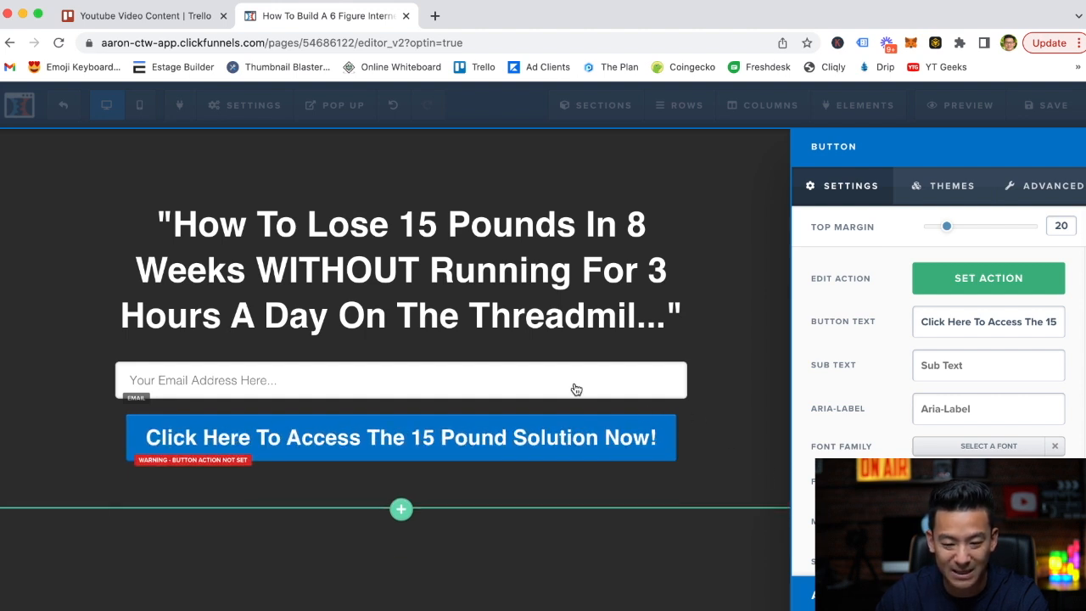
{"action": "left_click", "coordinate": [732, 414]}
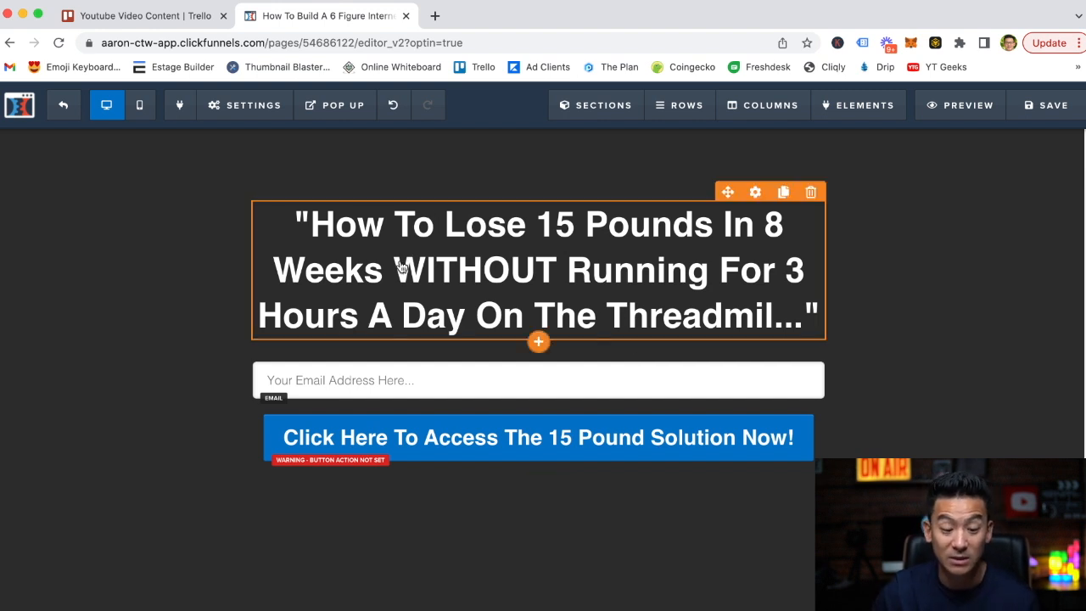
Choose Getresponse as the page's autoresponder in the email integration settings.
{"action": "left_click", "coordinate": [249, 109]}
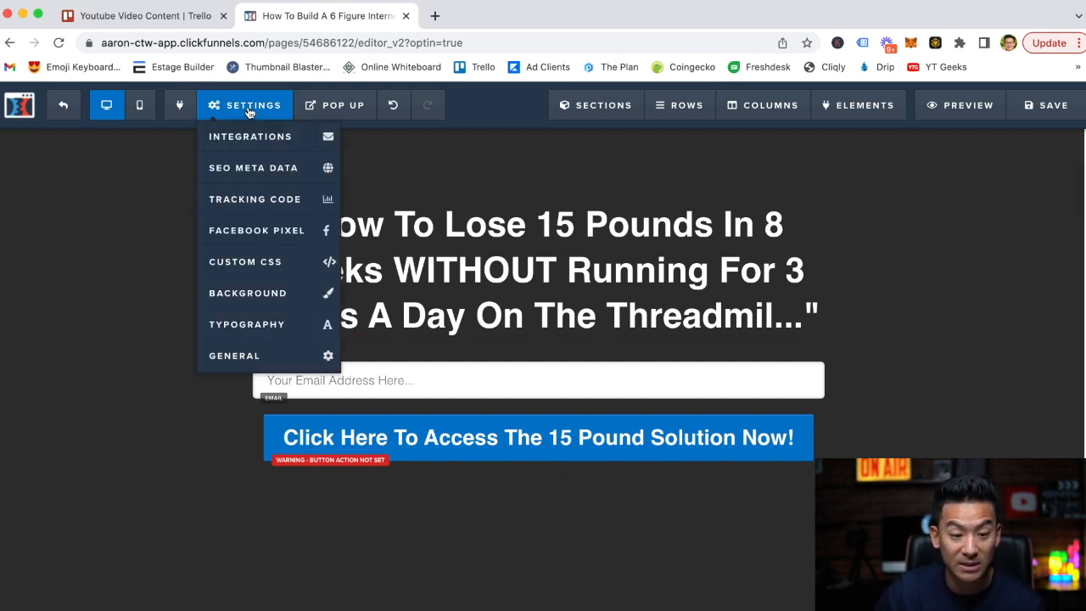
{"action": "left_click", "coordinate": [256, 145]}
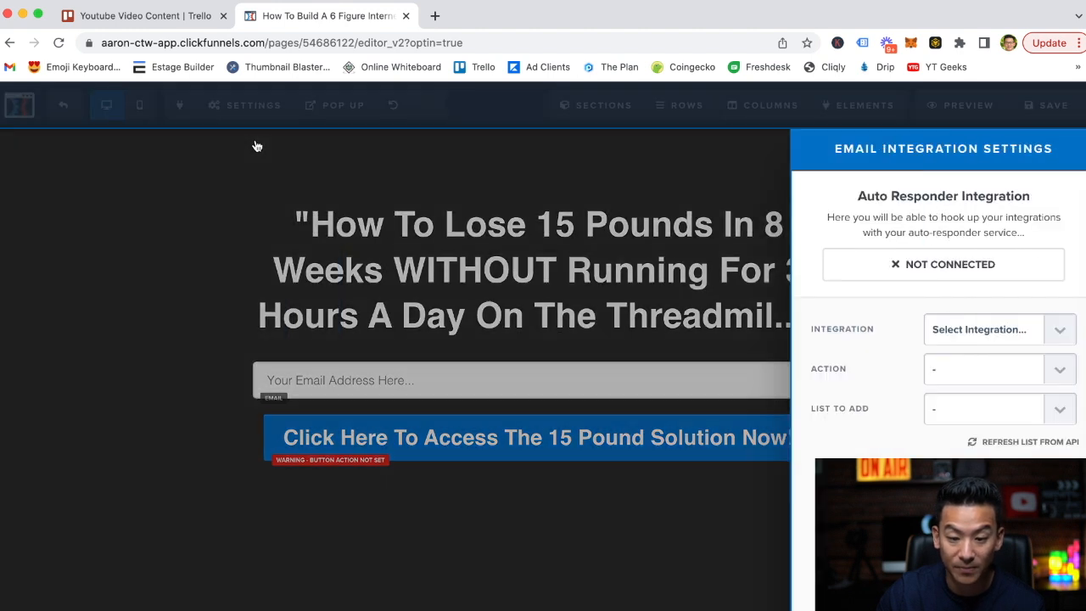
{"action": "left_click", "coordinate": [987, 337]}
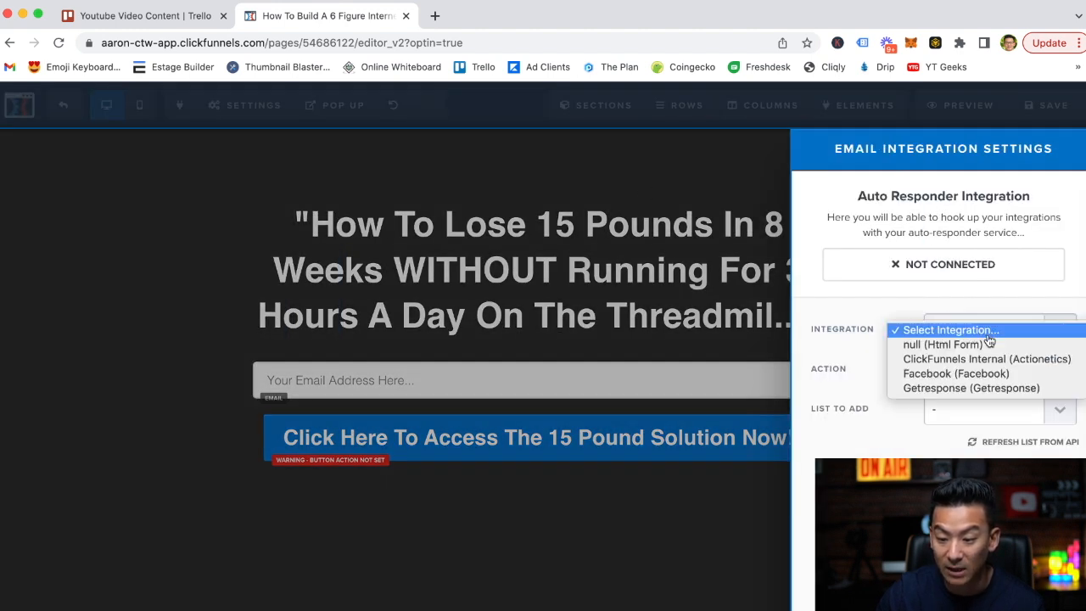
{"action": "left_click", "coordinate": [964, 390]}
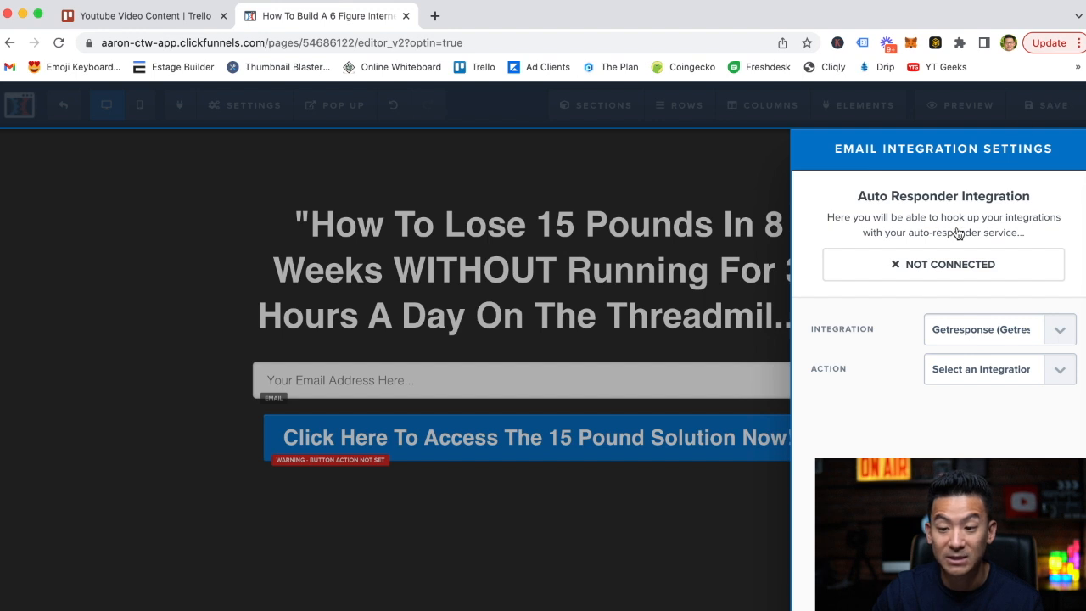
{"action": "left_click", "coordinate": [711, 227]}
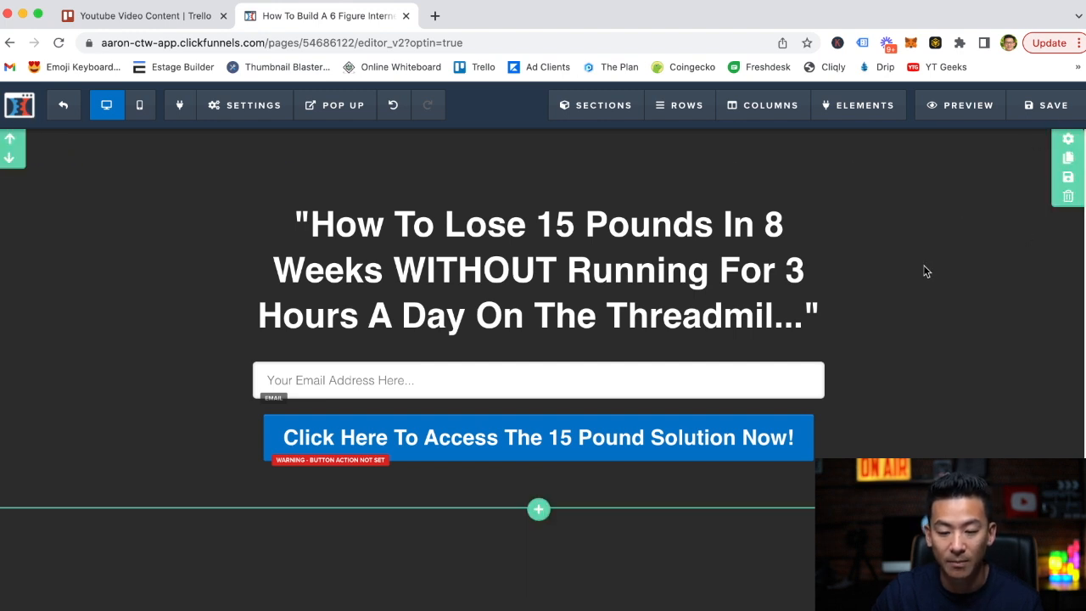
Save the page, exit to the funnel step overview, and reopen the Capture Page - DEMO for editing.
{"action": "left_click", "coordinate": [1048, 104]}
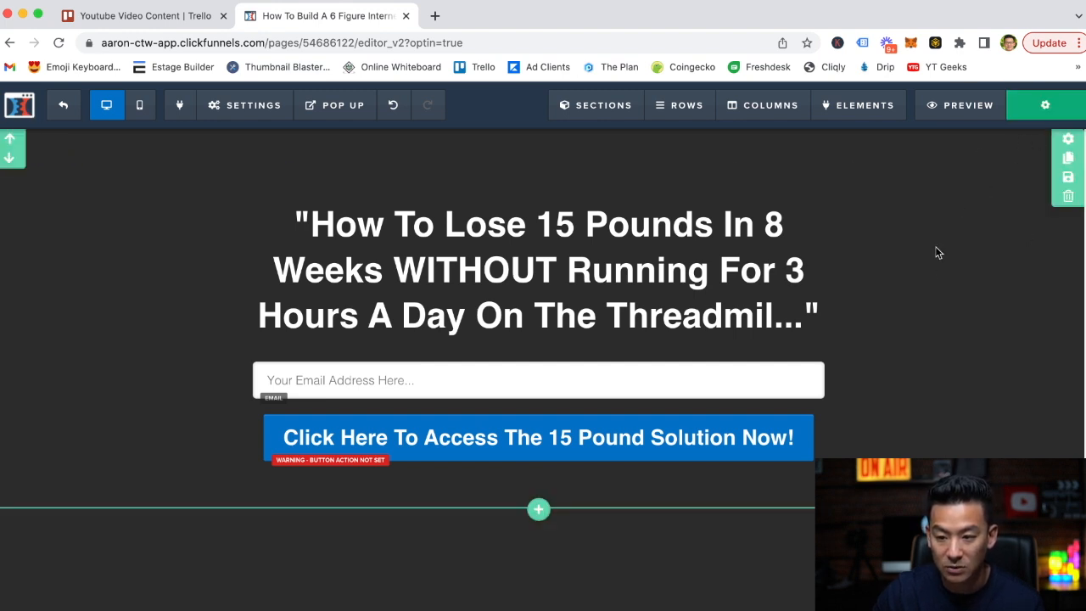
{"action": "left_click", "coordinate": [65, 104]}
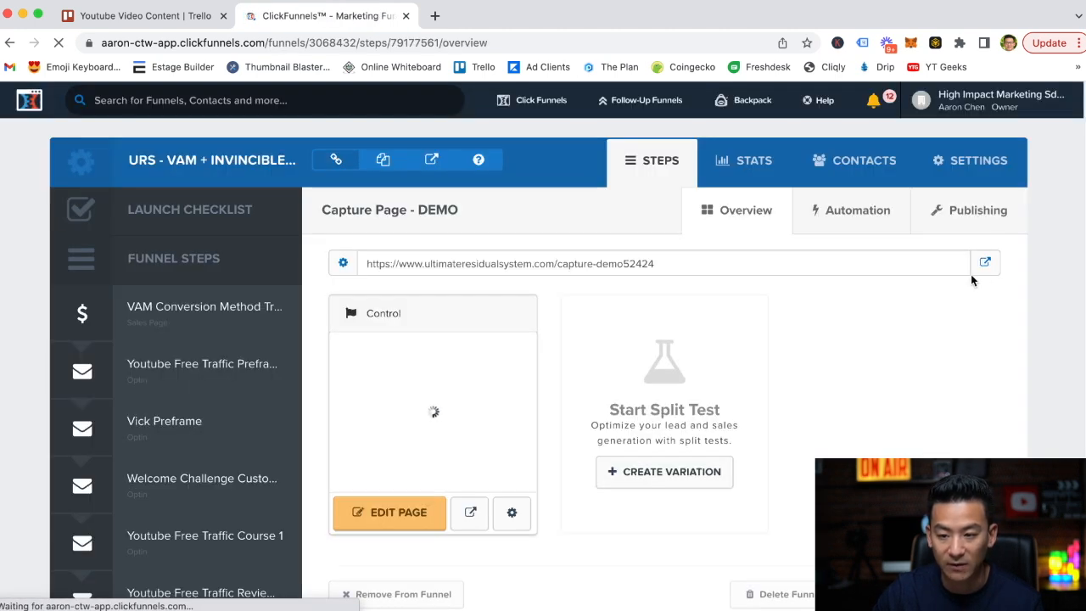
{"action": "left_click", "coordinate": [987, 102]}
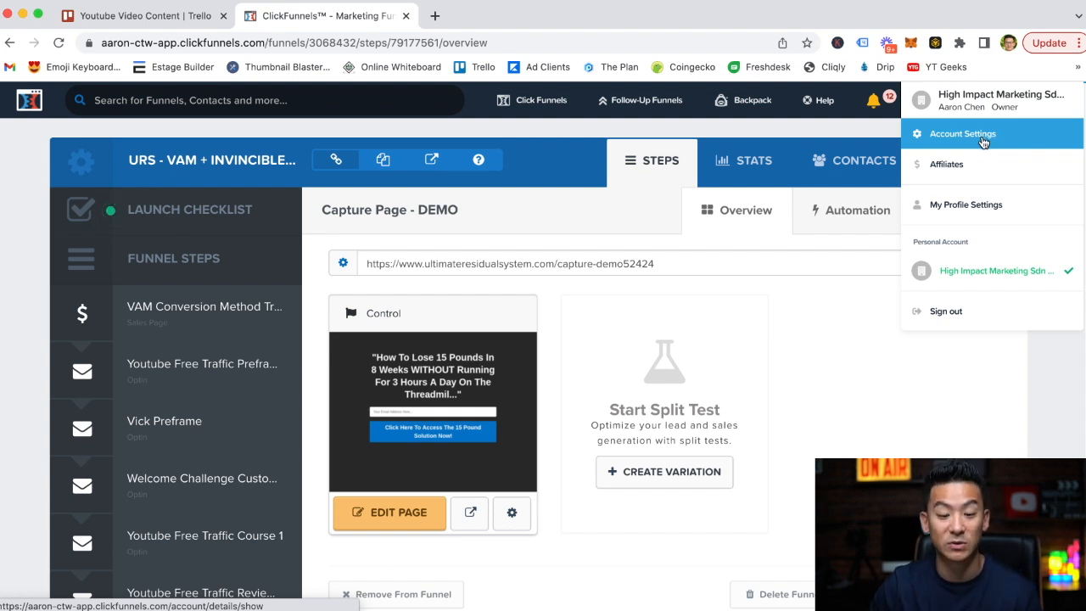
{"action": "left_click", "coordinate": [396, 515]}
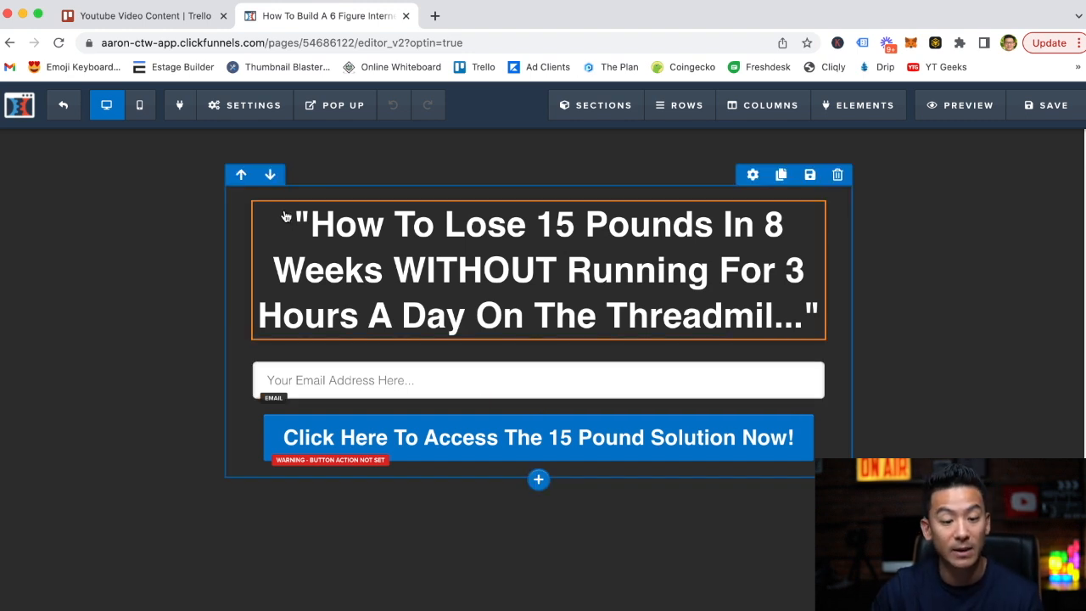
Try to choose an action for the Getresponse email integration.
{"action": "left_click", "coordinate": [237, 109]}
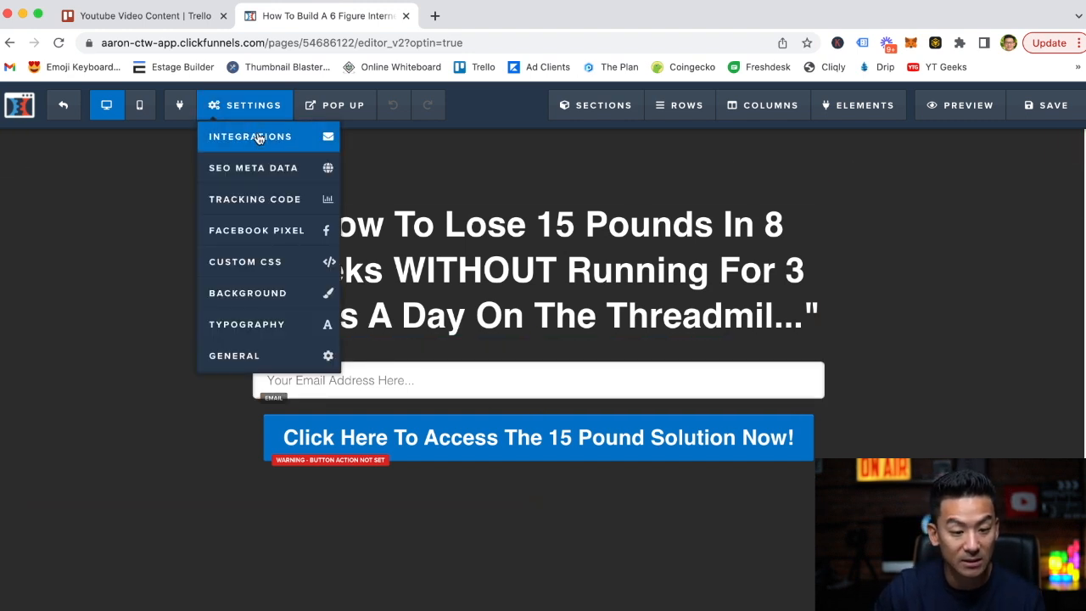
{"action": "left_click", "coordinate": [253, 136]}
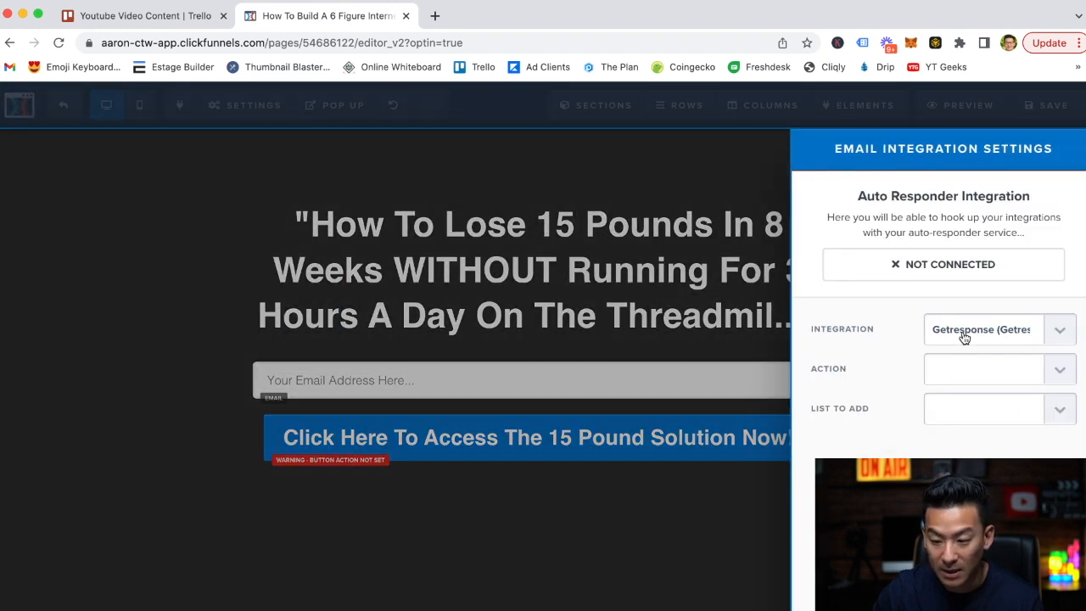
{"action": "left_click", "coordinate": [963, 337]}
{"action": "left_click", "coordinate": [963, 338]}
{"action": "left_click", "coordinate": [970, 375]}
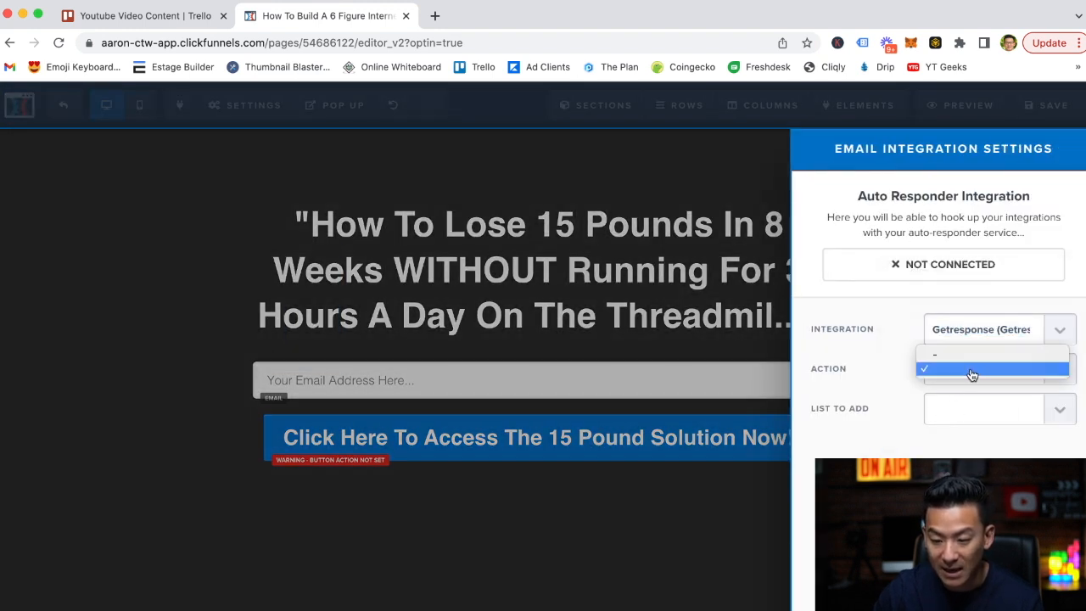
{"action": "left_click", "coordinate": [886, 380]}
{"action": "left_click", "coordinate": [970, 383]}
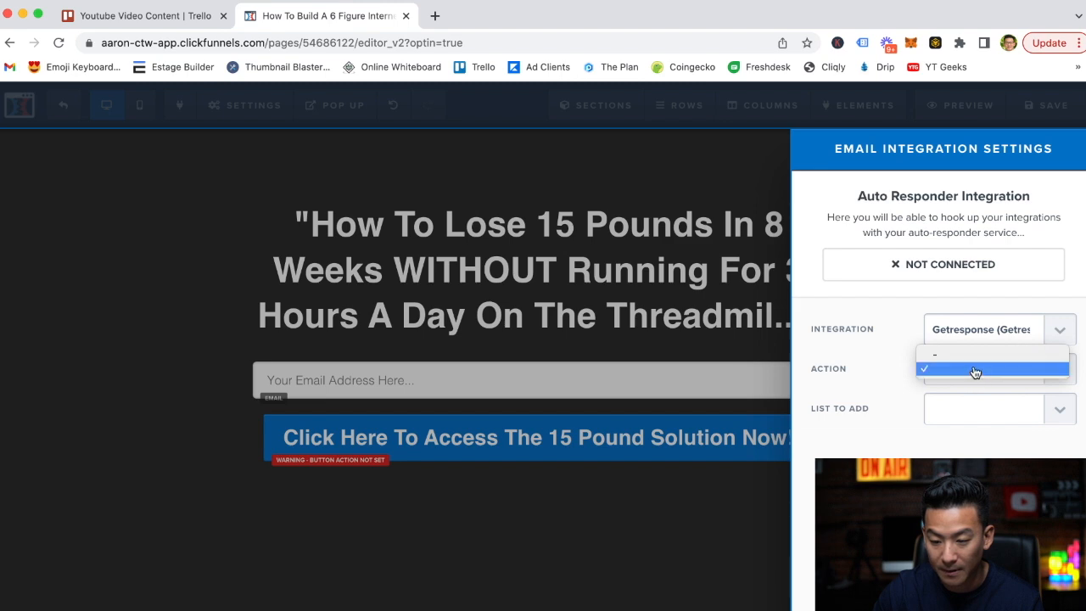
{"action": "left_click", "coordinate": [853, 382]}
{"action": "left_click", "coordinate": [659, 296]}
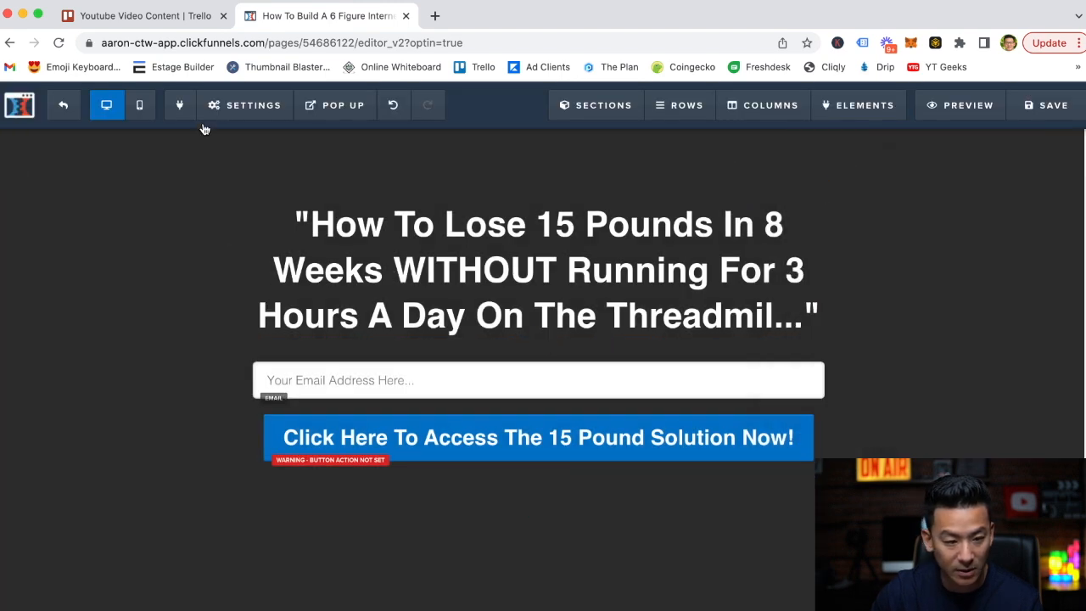
Reset the page's email integration selection and choose Getresponse again.
{"action": "left_click", "coordinate": [242, 105]}
{"action": "left_click", "coordinate": [250, 136]}
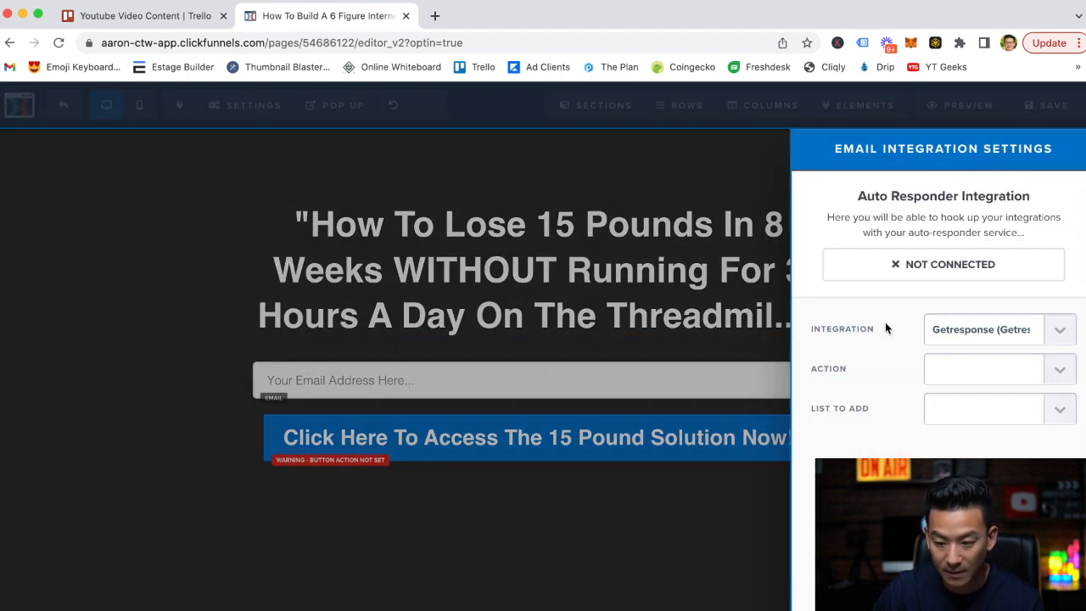
{"action": "left_click", "coordinate": [953, 329]}
{"action": "left_click", "coordinate": [943, 270]}
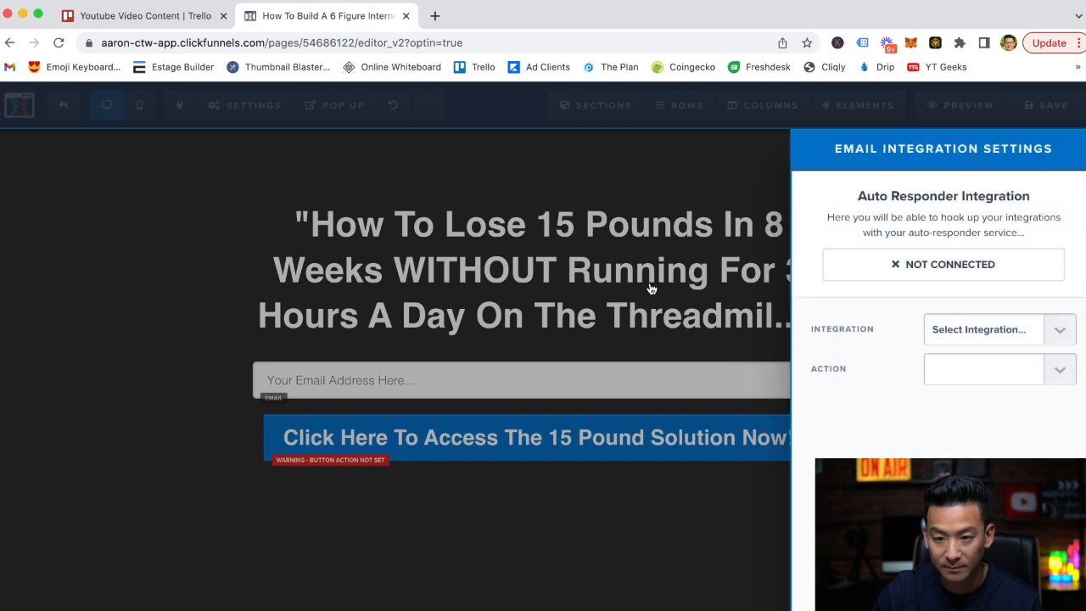
{"action": "left_click", "coordinate": [952, 330]}
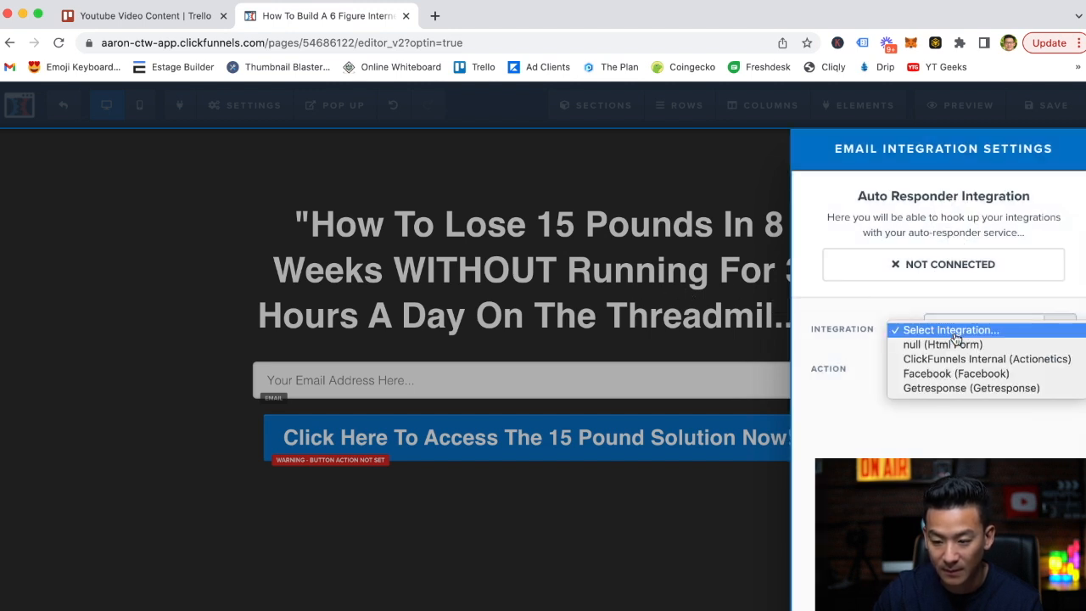
{"action": "left_click", "coordinate": [963, 388]}
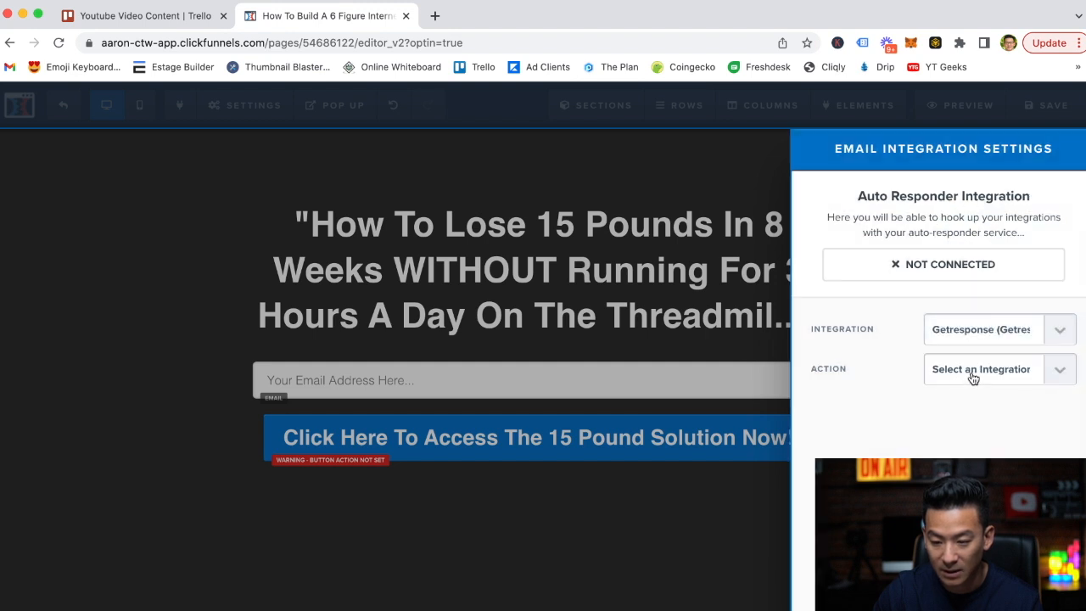
Set the integration action to Add To Campaign, refresh the lists from the API, and choose the list aaronctw.
{"action": "left_click", "coordinate": [971, 380]}
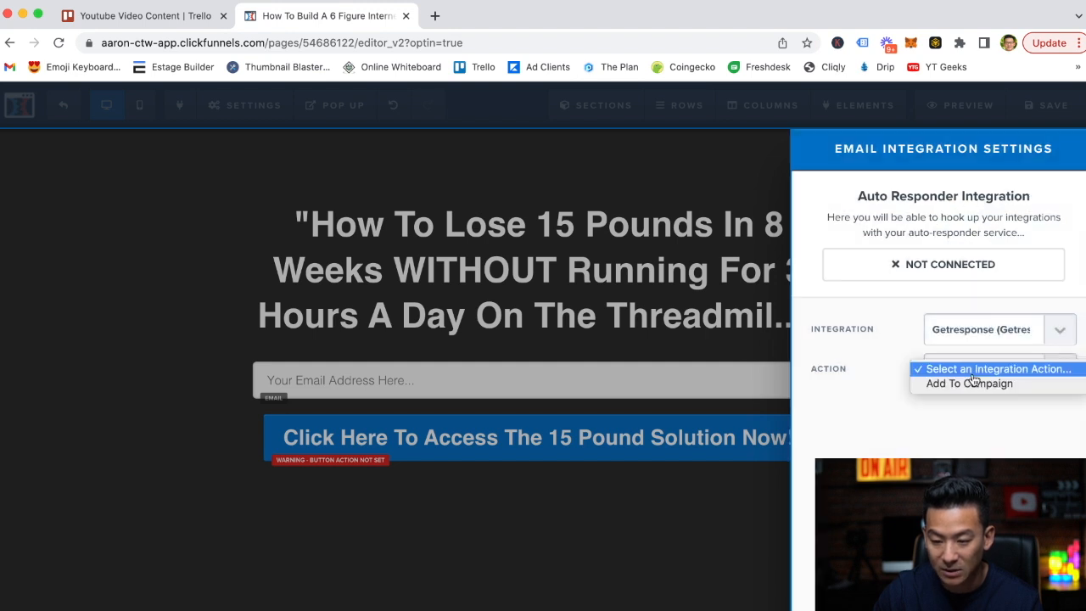
{"action": "left_click", "coordinate": [1016, 390]}
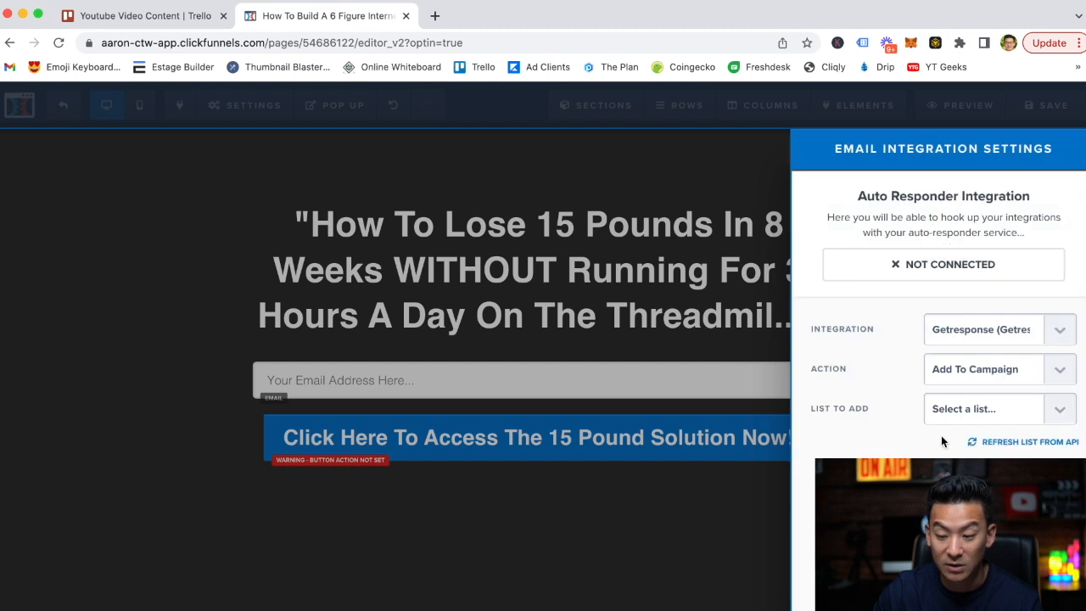
{"action": "left_click", "coordinate": [1021, 445]}
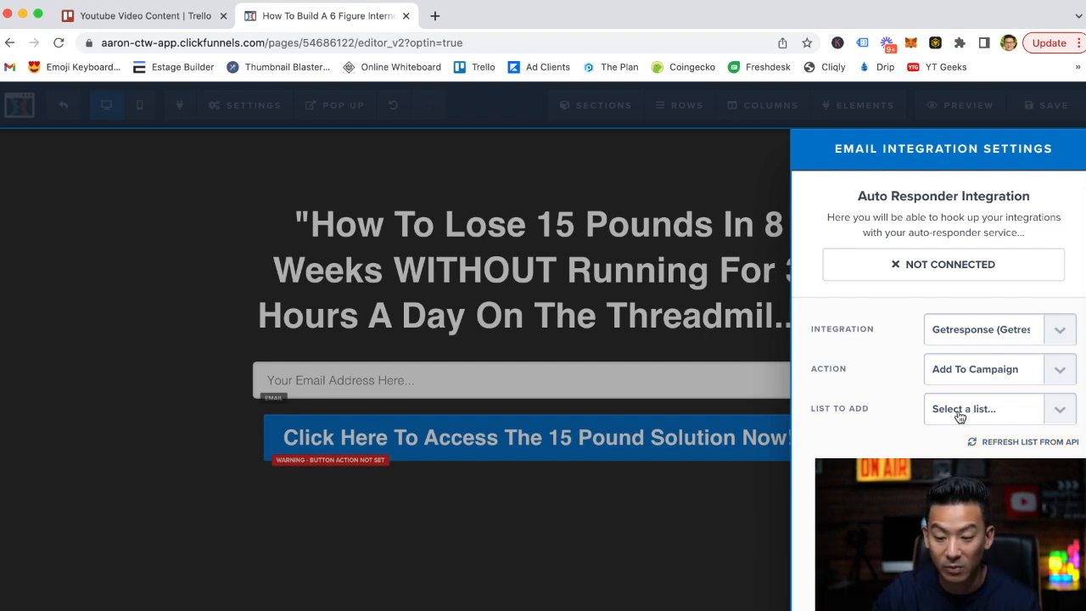
{"action": "left_click", "coordinate": [981, 414]}
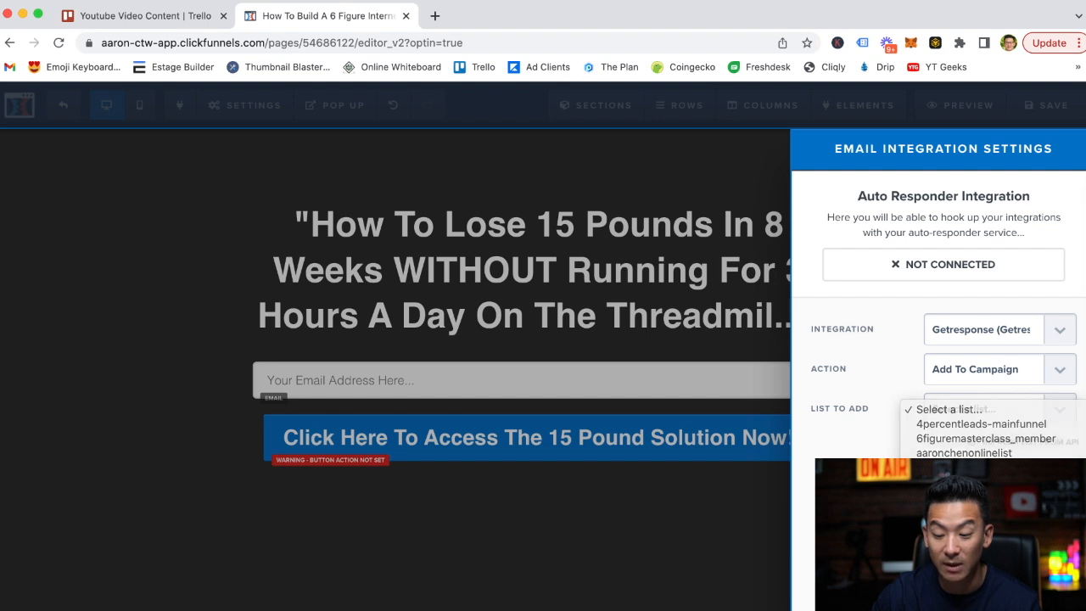
{"action": "left_click", "coordinate": [956, 452]}
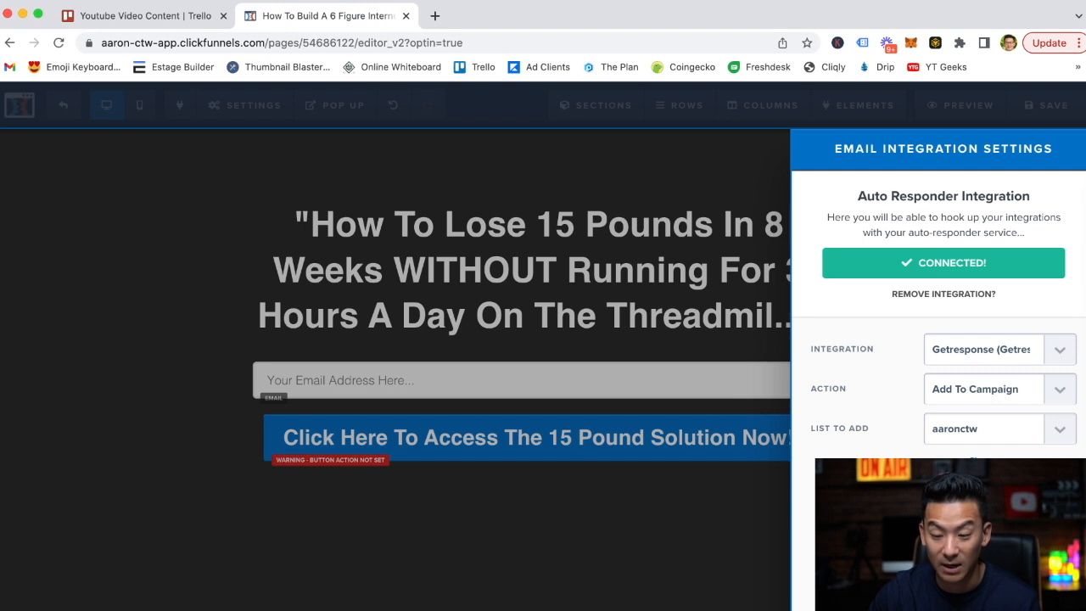
{"action": "left_click", "coordinate": [671, 520]}
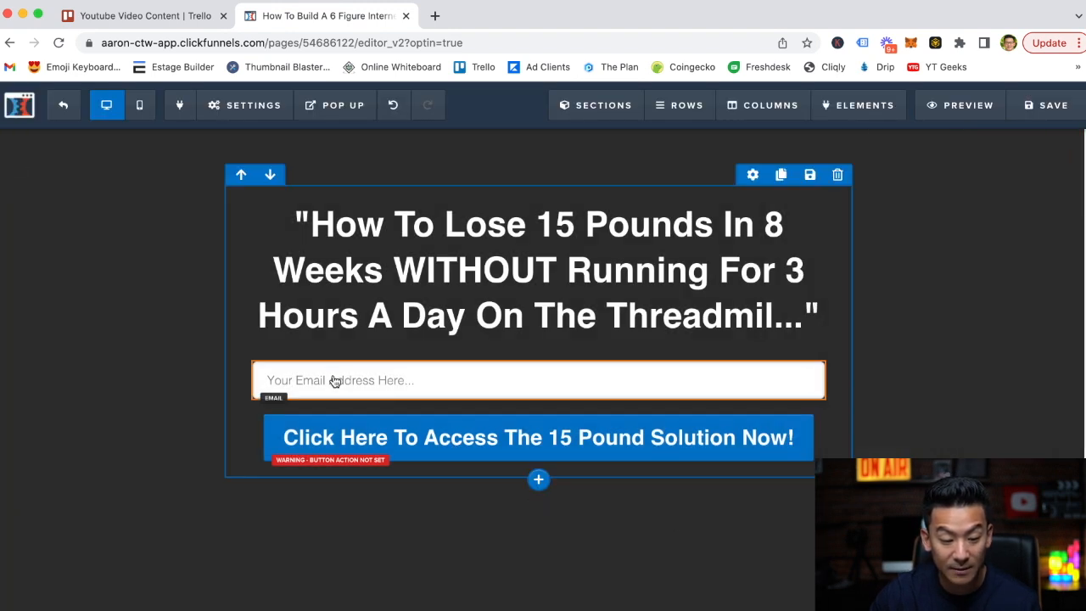
Examine the page's general settings for the address visitors are sent to on submit.
{"action": "mouse_move", "coordinate": [259, 117]}
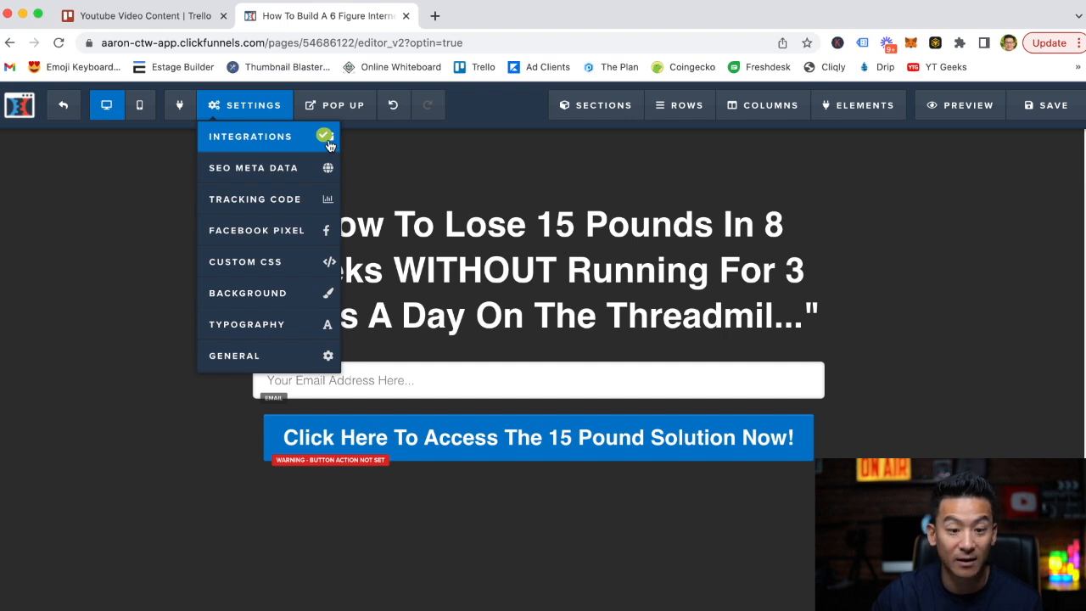
{"action": "mouse_move", "coordinate": [227, 111]}
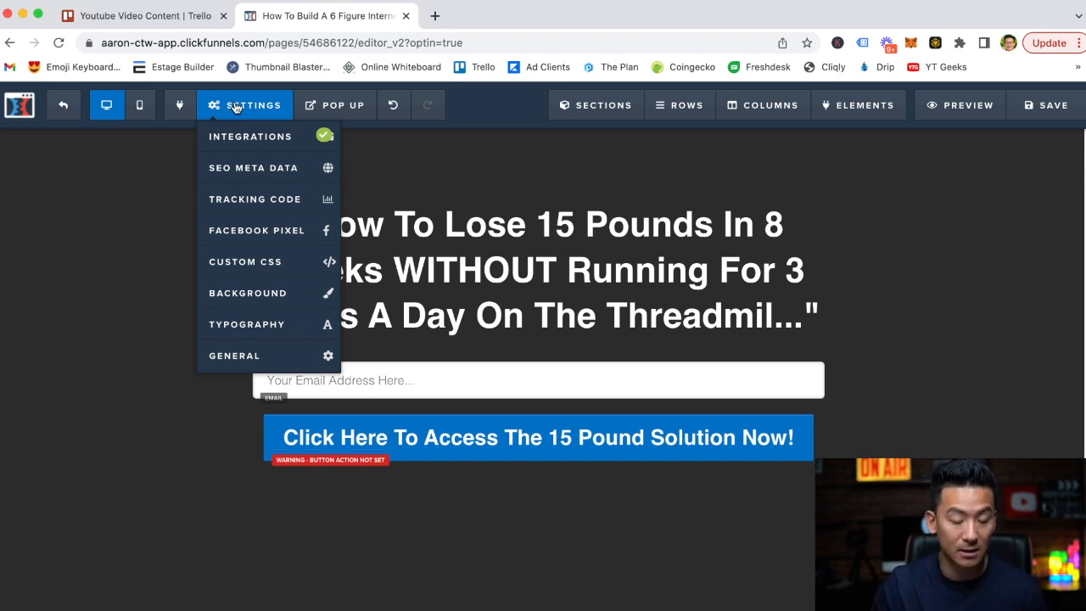
{"action": "left_click", "coordinate": [264, 356]}
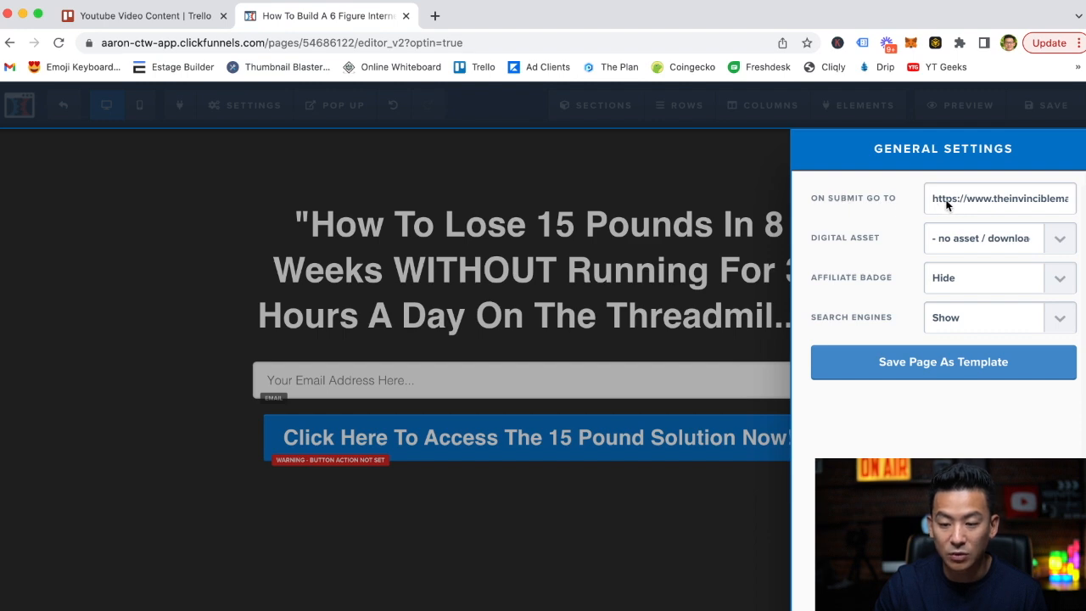
{"action": "left_click", "coordinate": [681, 246]}
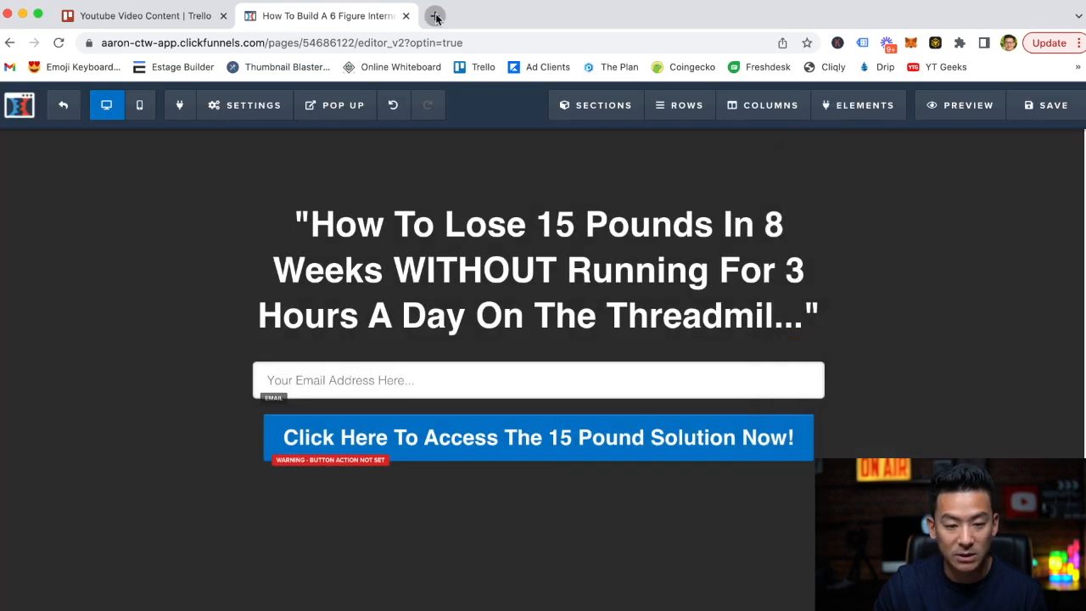
Open google.com in a new browser tab and copy its full address.
{"action": "left_click", "coordinate": [435, 15]}
{"action": "type", "text": "gogole"}
{"action": "key", "text": "BackSpace"}
{"action": "key", "text": "BackSpace"}
{"action": "key", "text": "BackSpace"}
{"action": "key", "text": "BackSpace"}
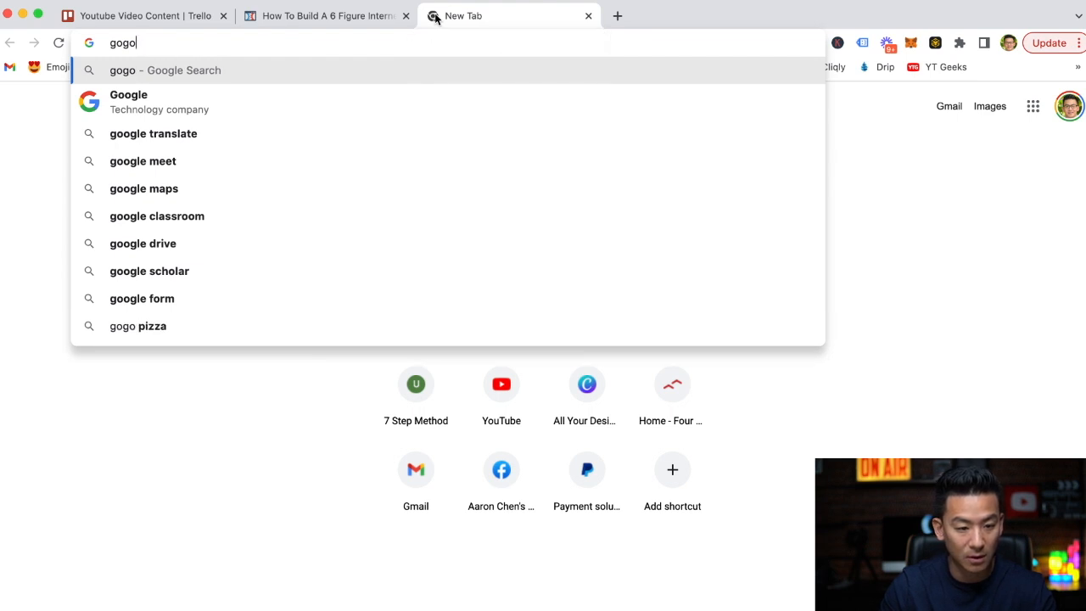
{"action": "type", "text": "ogle.com"}
{"action": "key", "text": "Return"}
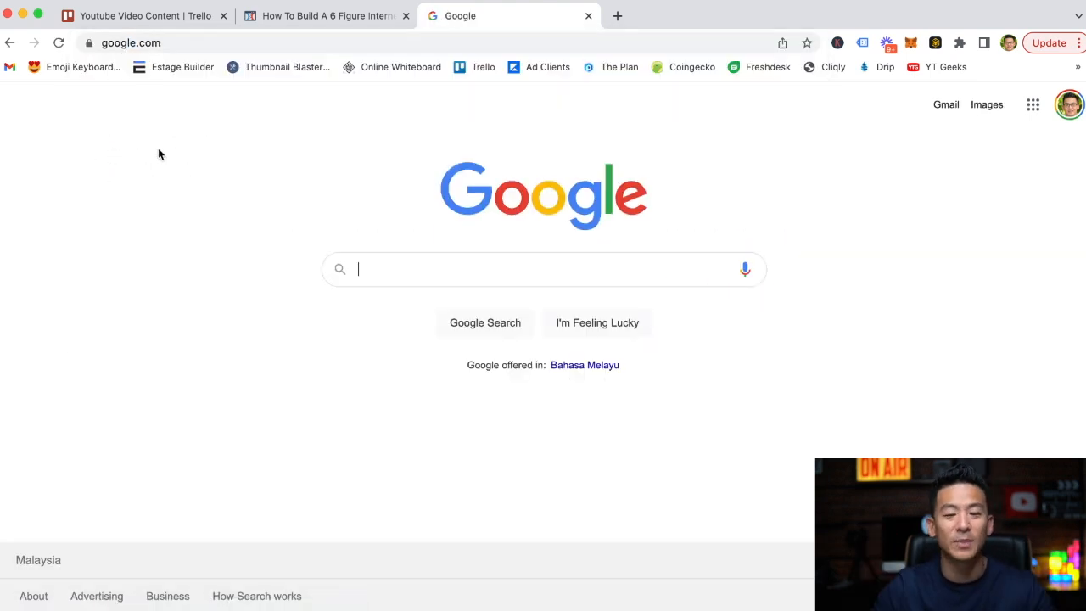
{"action": "left_click", "coordinate": [195, 44]}
{"action": "key", "text": "ctrl+c"}
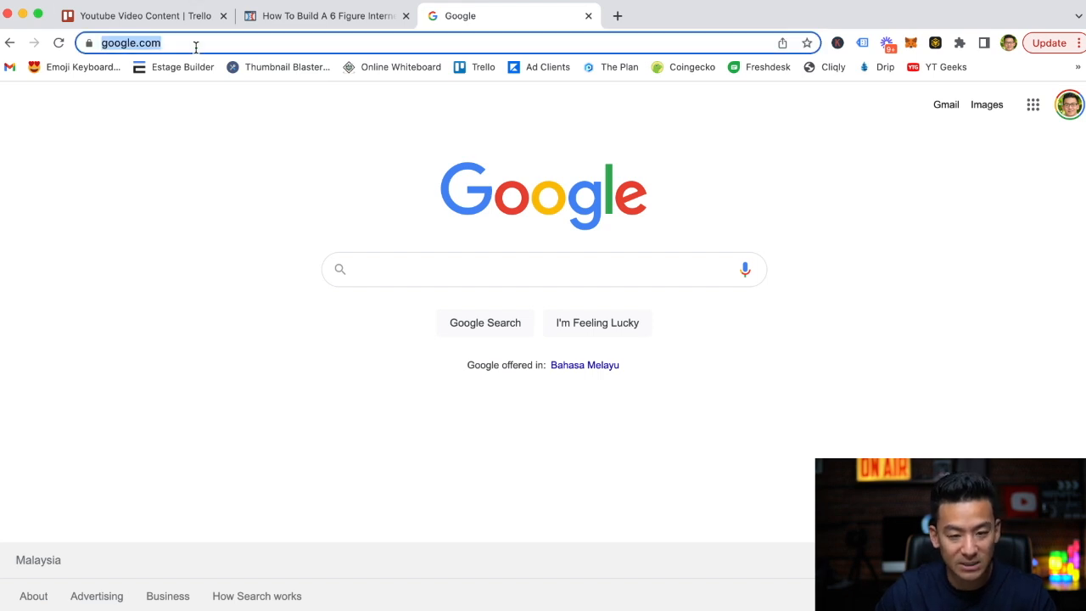
{"action": "left_click", "coordinate": [305, 15]}
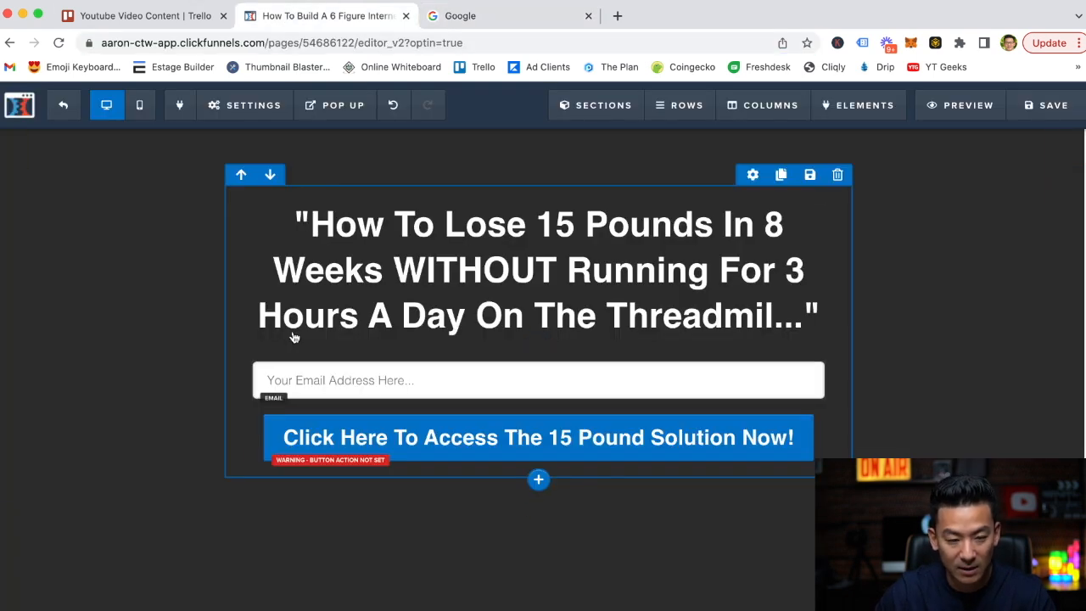
{"action": "left_click", "coordinate": [255, 107]}
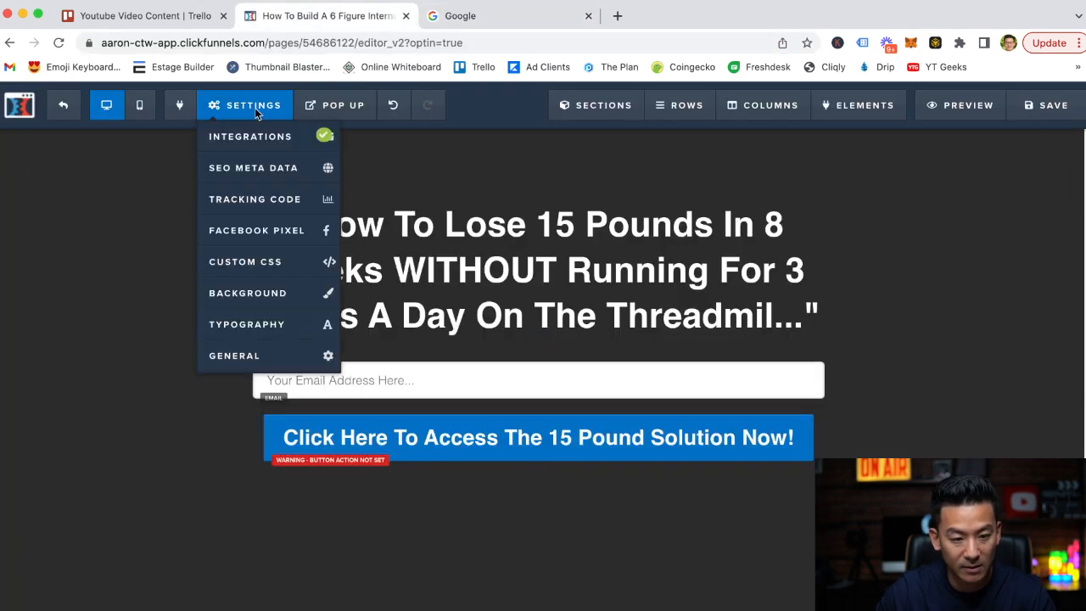
{"action": "left_click", "coordinate": [258, 355]}
{"action": "triple_click", "coordinate": [962, 200]}
{"action": "key", "text": "ctrl+v"}
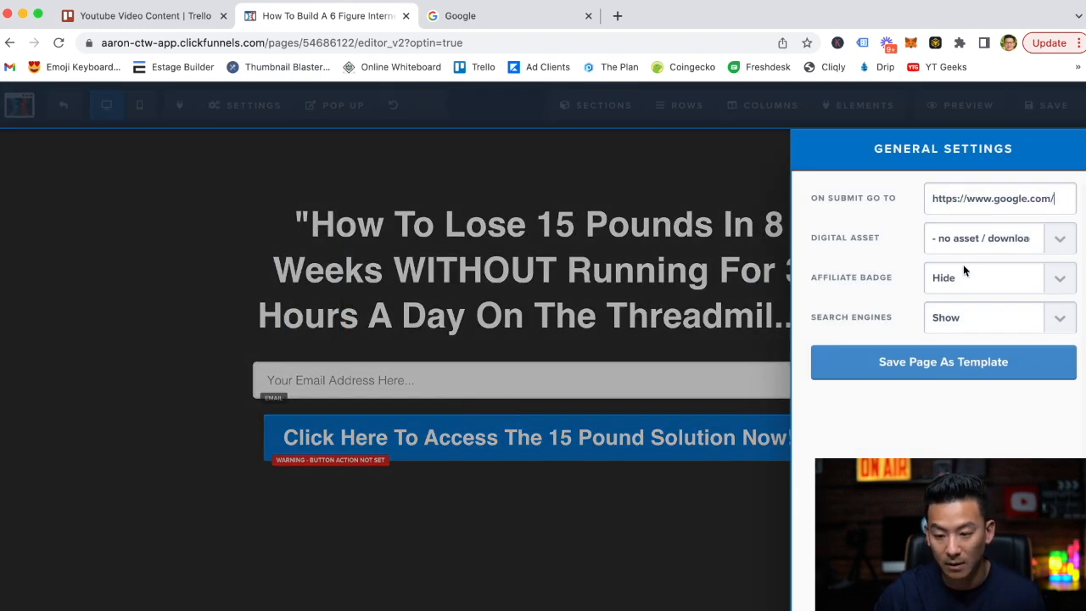
{"action": "left_click", "coordinate": [726, 316]}
{"action": "left_click", "coordinate": [1045, 105]}
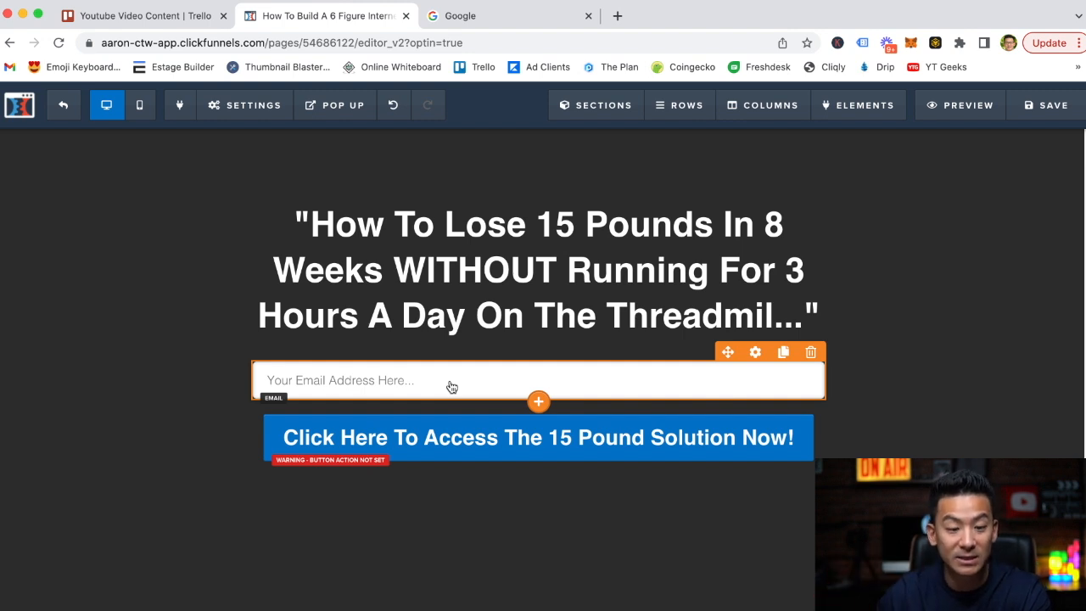
Review the page's email integration settings and the on-submit address in its general settings.
{"action": "mouse_move", "coordinate": [266, 107]}
{"action": "left_click", "coordinate": [272, 138]}
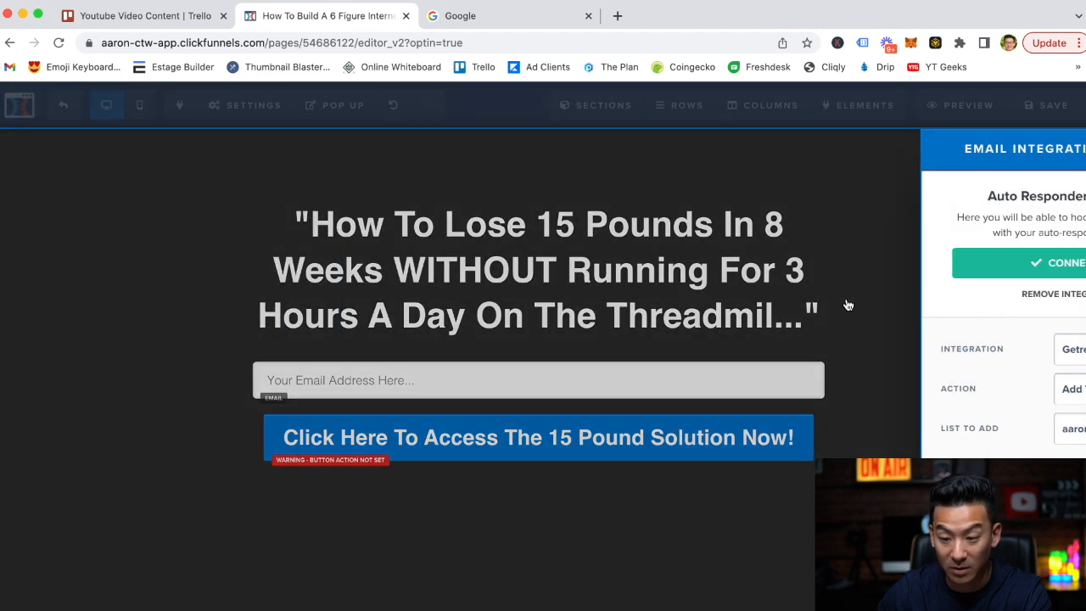
{"action": "left_click", "coordinate": [654, 295]}
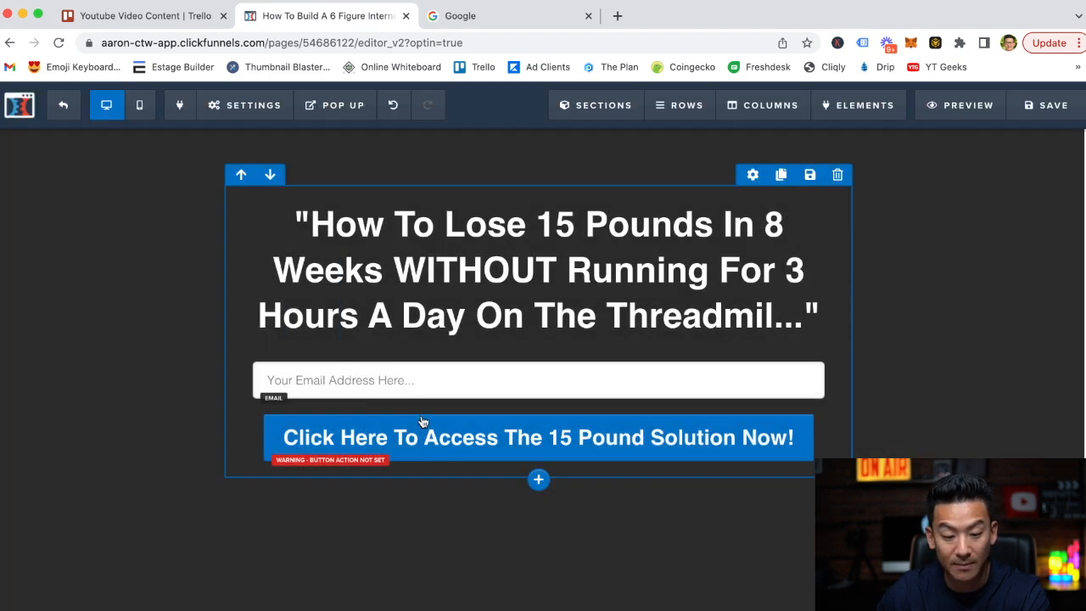
{"action": "mouse_move", "coordinate": [262, 108]}
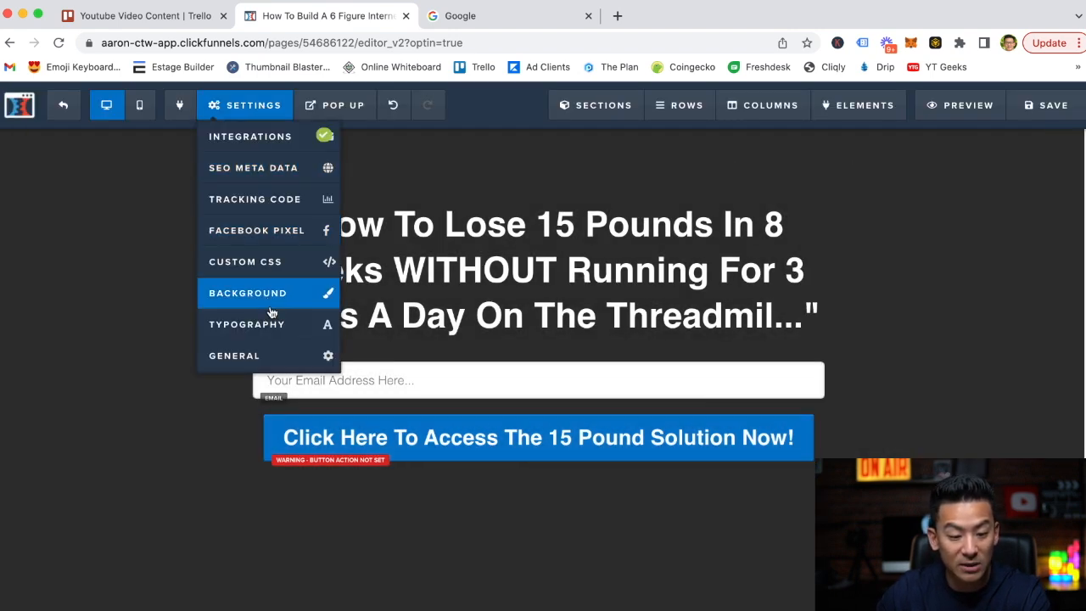
{"action": "left_click", "coordinate": [281, 353]}
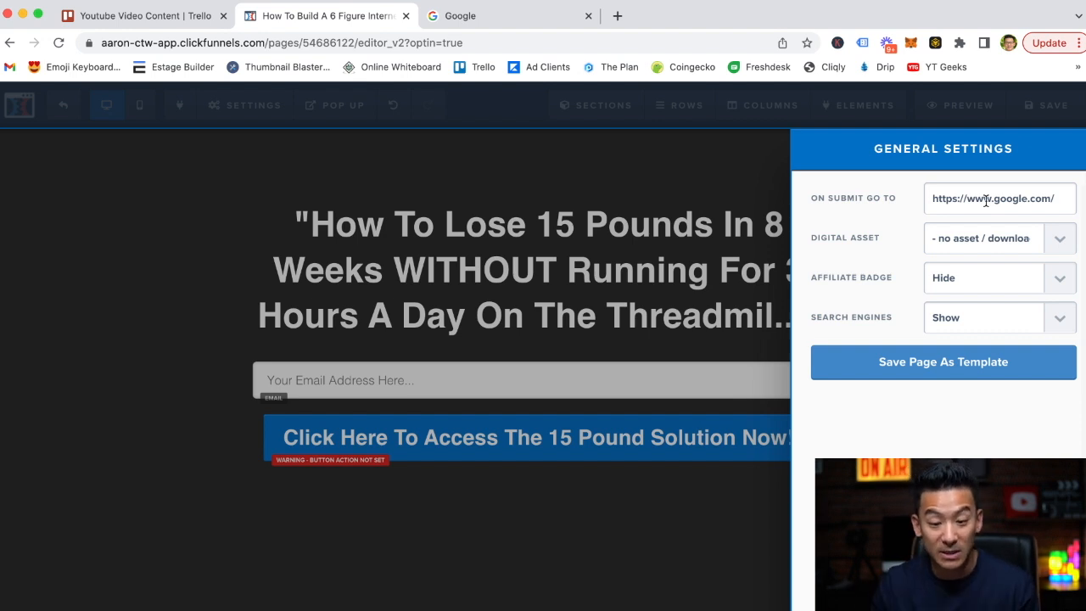
{"action": "left_click", "coordinate": [603, 286]}
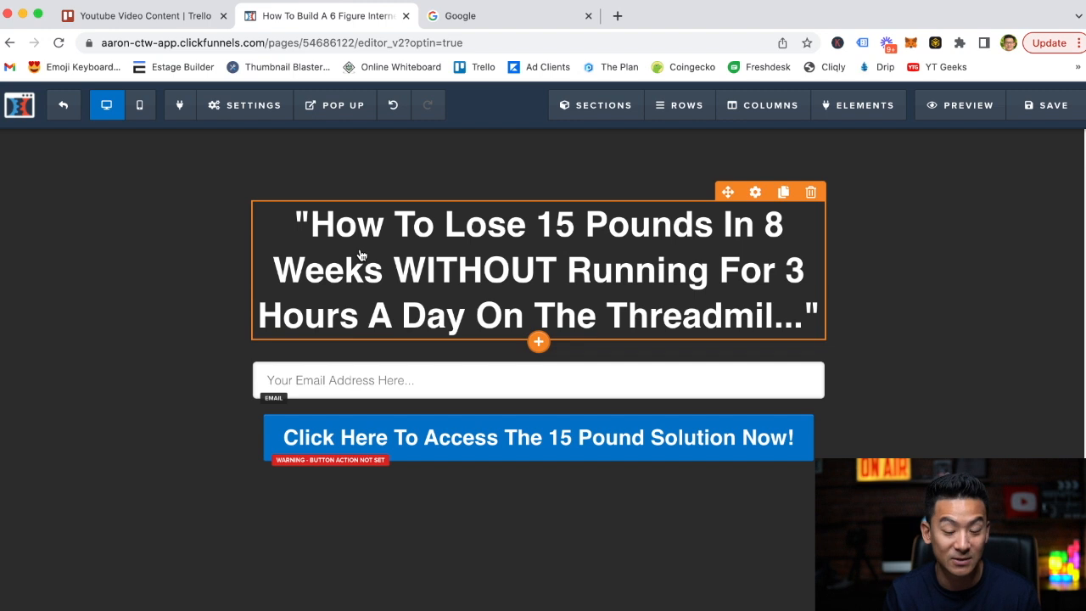
Set the action of the opt-in button to Submit Order / Submit Form and save the page.
{"action": "left_click", "coordinate": [482, 443]}
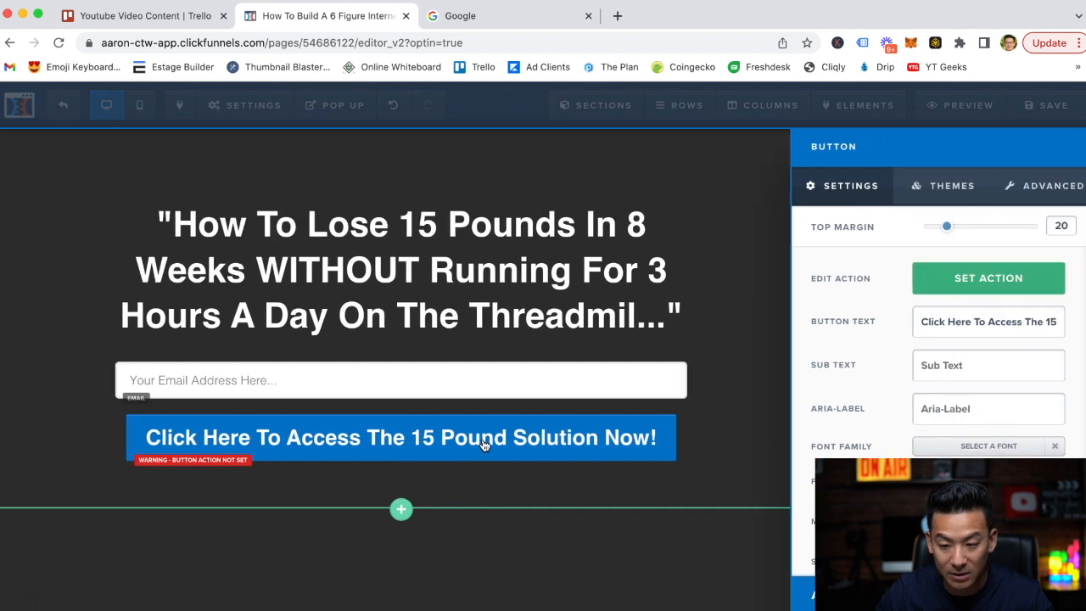
{"action": "left_click", "coordinate": [981, 280]}
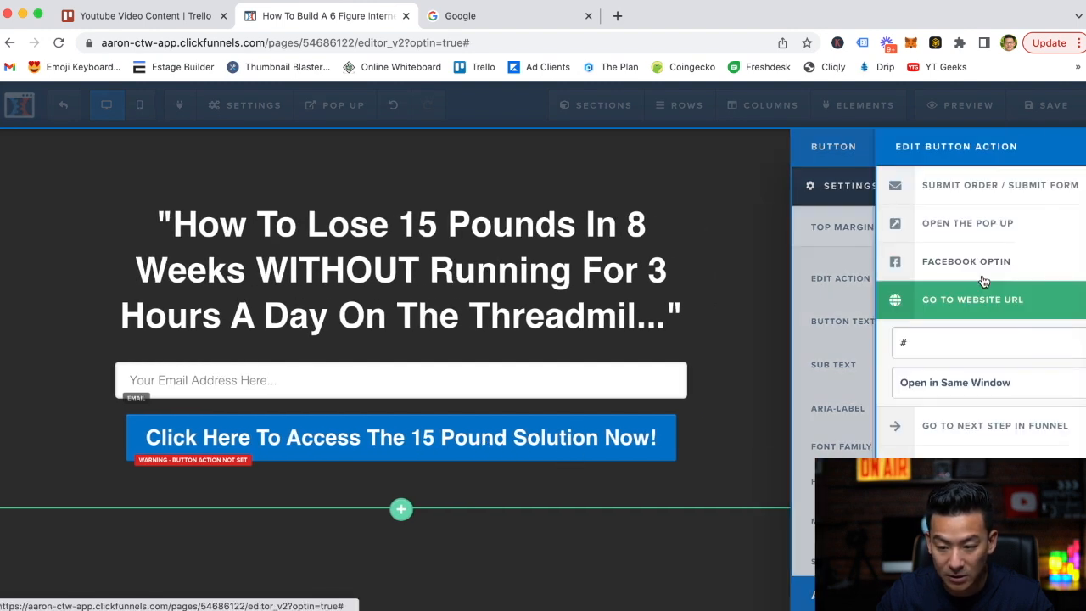
{"action": "left_click", "coordinate": [926, 191]}
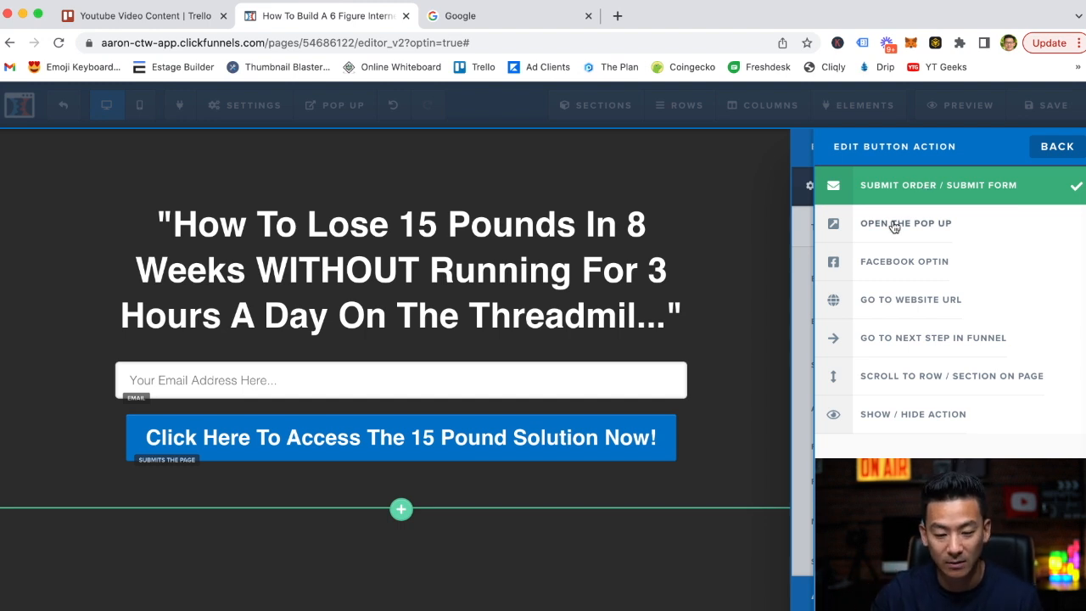
{"action": "left_click", "coordinate": [746, 425]}
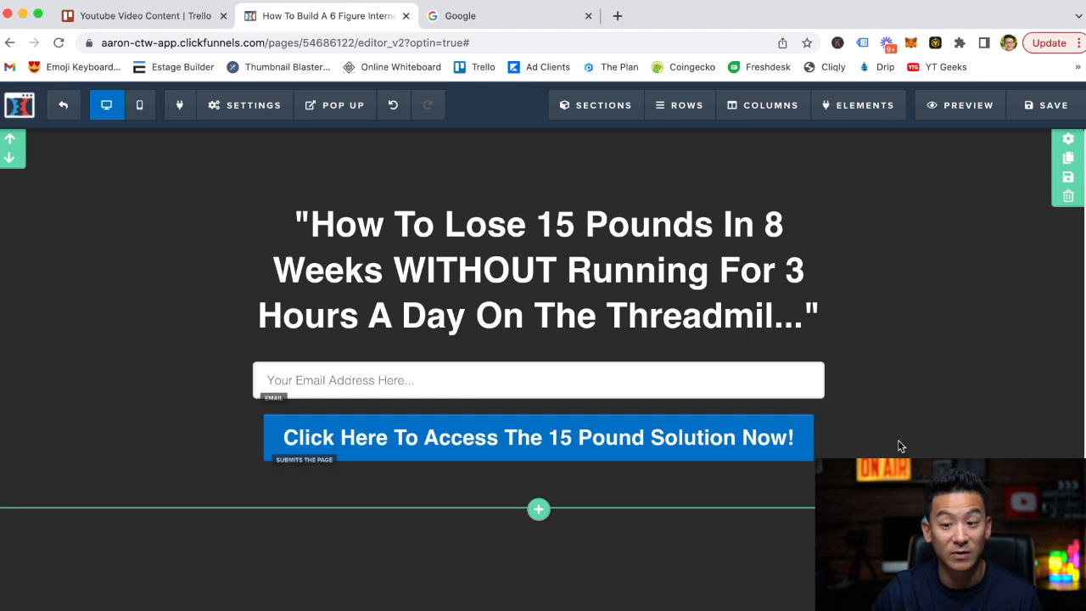
{"action": "left_click", "coordinate": [1045, 105]}
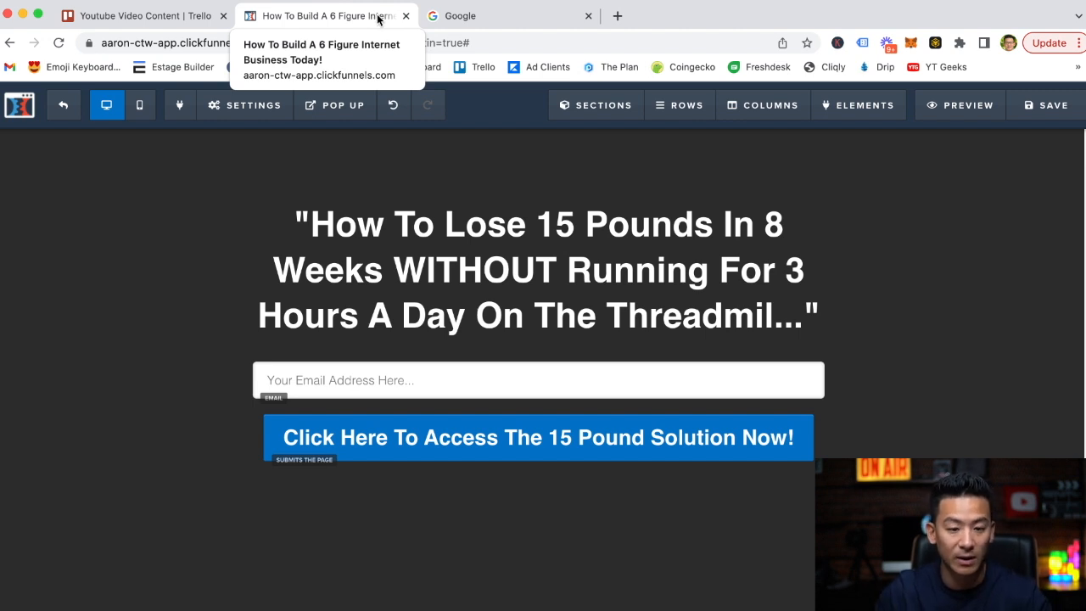
Replace the page's SEO browser title with "How To Lose 15 Pounds" and save the page.
{"action": "left_click", "coordinate": [254, 108]}
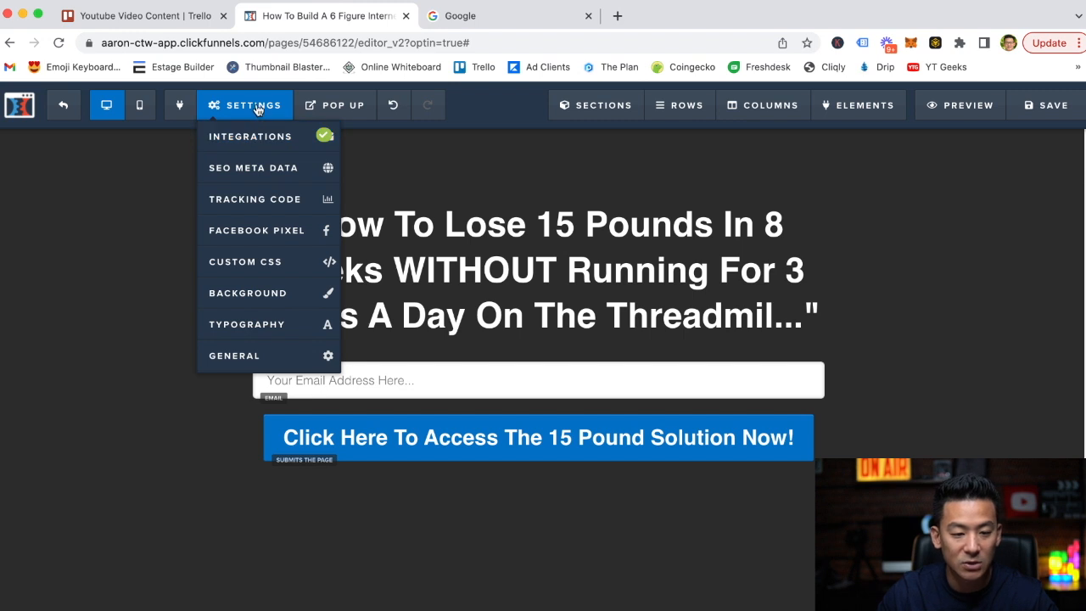
{"action": "left_click", "coordinate": [271, 170]}
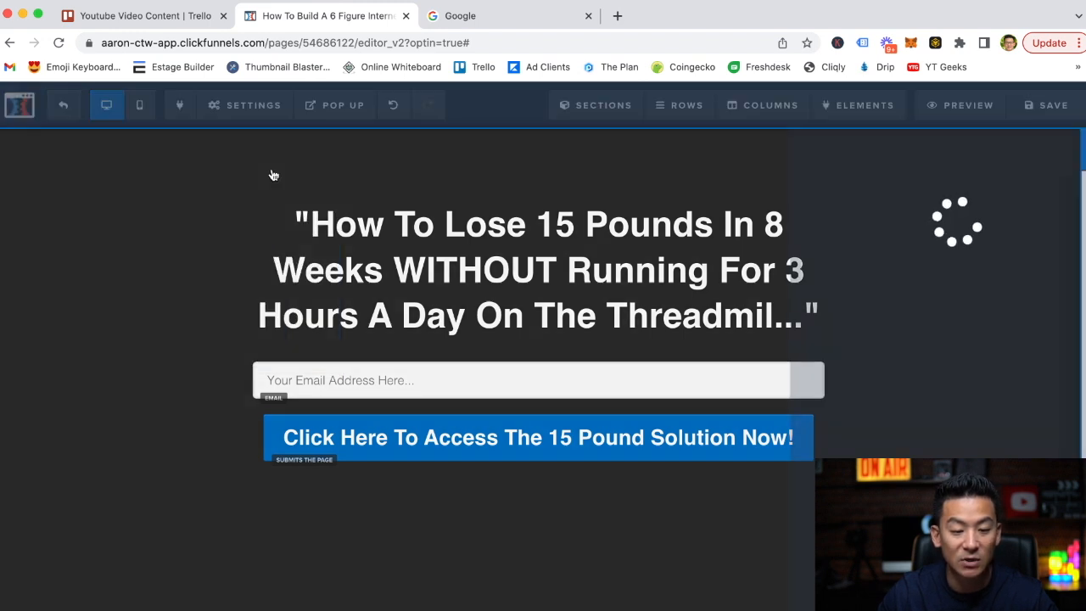
{"action": "triple_click", "coordinate": [950, 218]}
{"action": "key", "text": "BackSpace"}
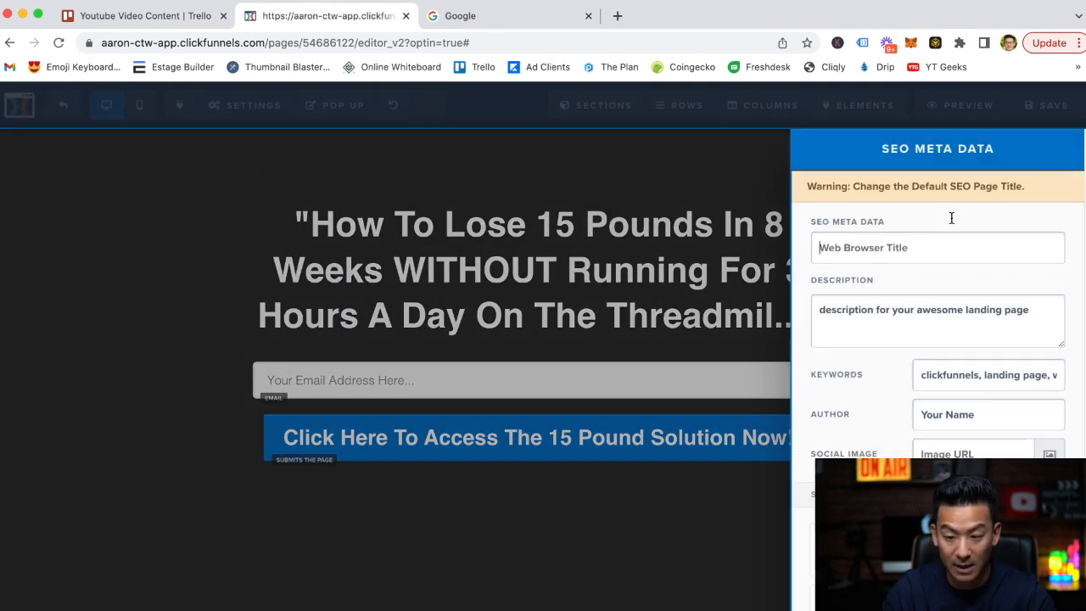
{"action": "type", "text": "How To Los"}
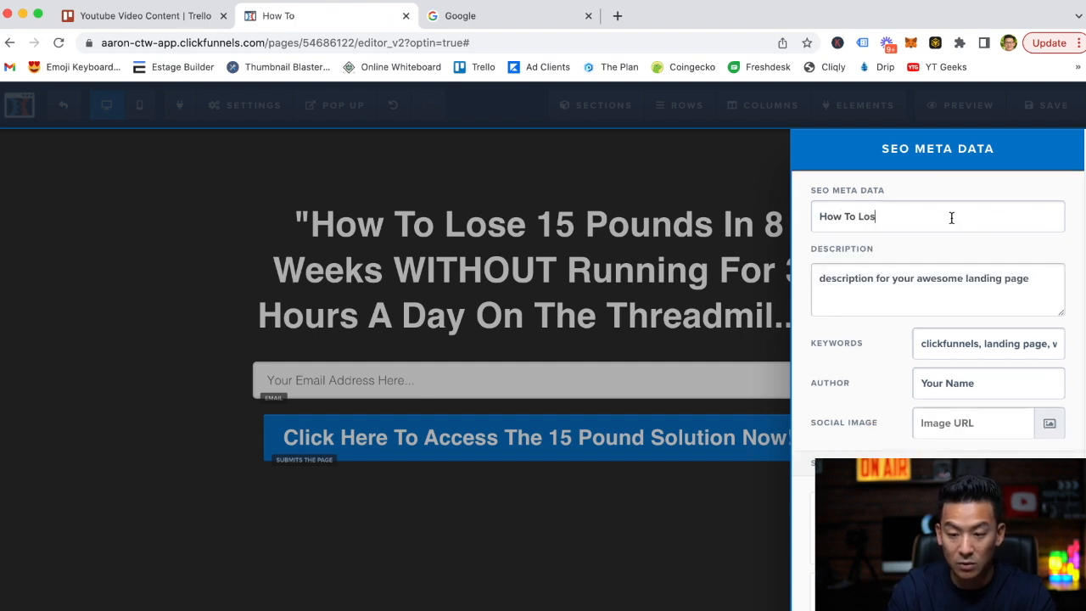
{"action": "type", "text": "e 15 Pounds"}
{"action": "left_click", "coordinate": [616, 275]}
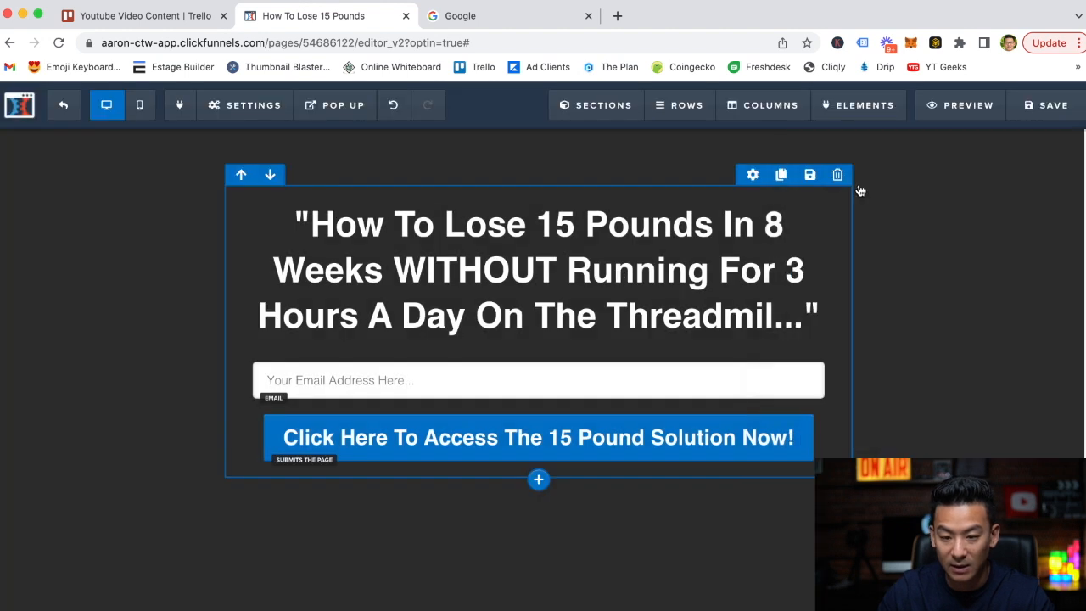
{"action": "left_click", "coordinate": [1053, 106]}
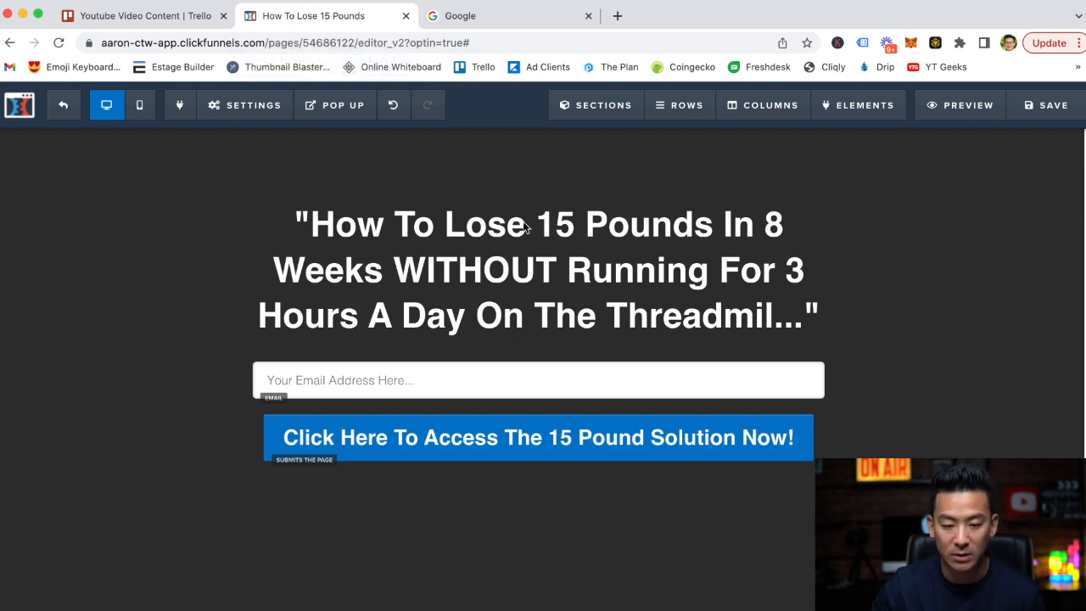
Preview the opt-in page and examine its headline.
{"action": "left_click", "coordinate": [968, 106]}
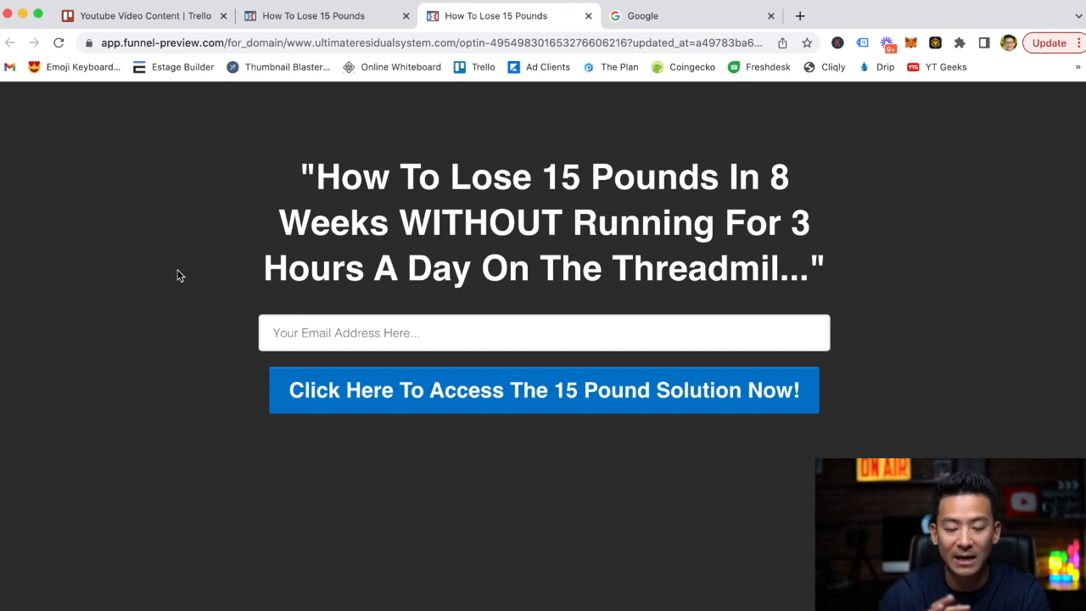
{"action": "left_click_drag", "start_coordinate": [303, 169], "coordinate": [836, 273]}
{"action": "left_click", "coordinate": [537, 215]}
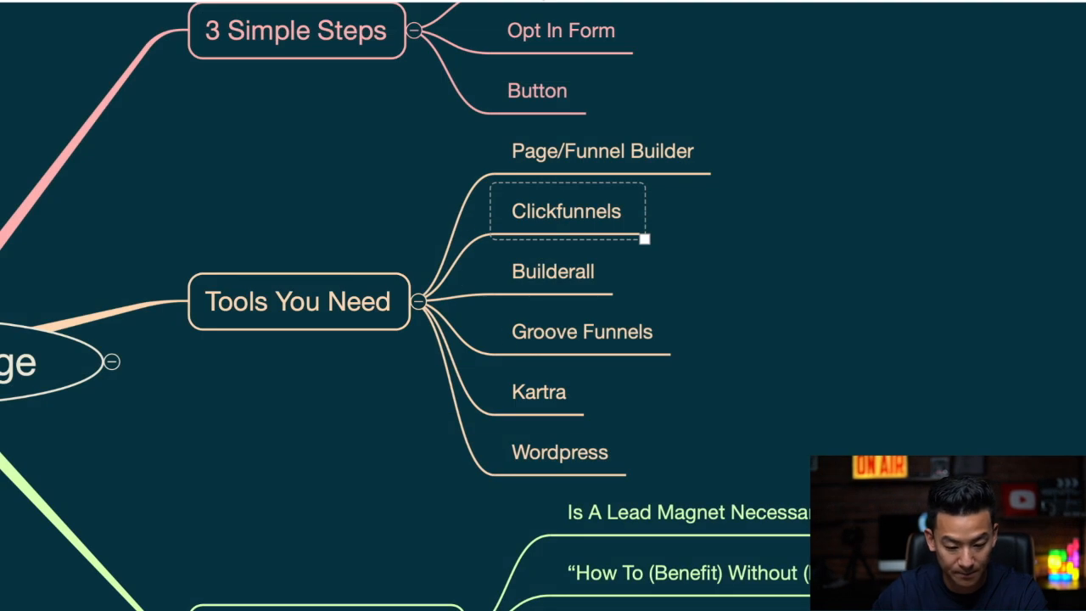
Examine the mind map's Conversion Formula branch and compare it with the wording after WITHOUT in the previewed headline.
{"action": "scroll", "coordinate": [548, 371], "scroll_direction": "down", "scroll_amount": 5}
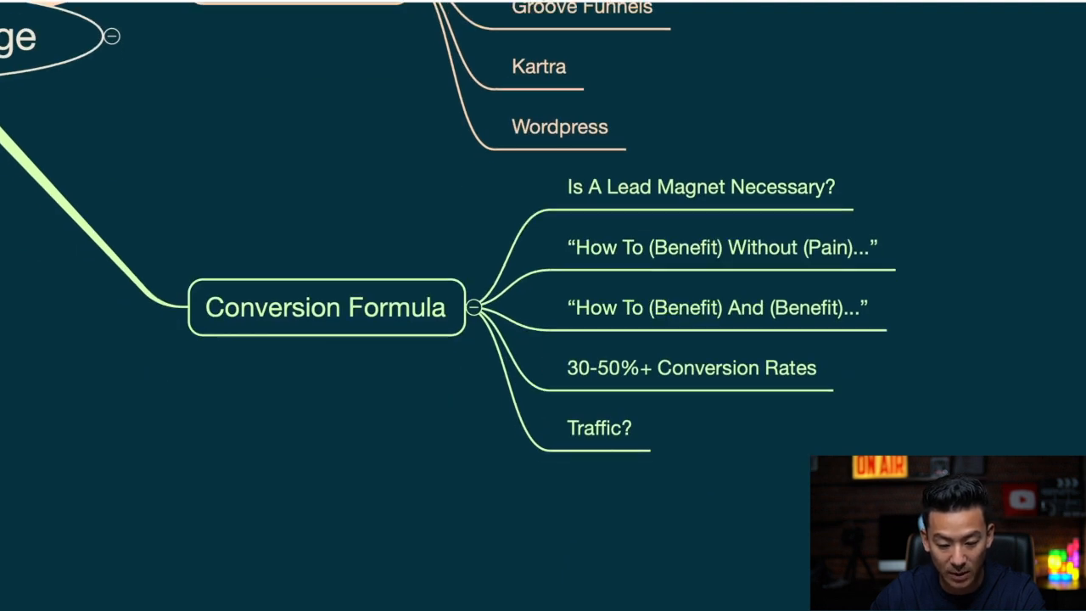
{"action": "scroll", "coordinate": [552, 521], "scroll_direction": "right", "scroll_amount": 5}
{"action": "scroll", "coordinate": [534, 464], "scroll_direction": "left", "scroll_amount": 2}
{"action": "left_click", "coordinate": [487, 264]}
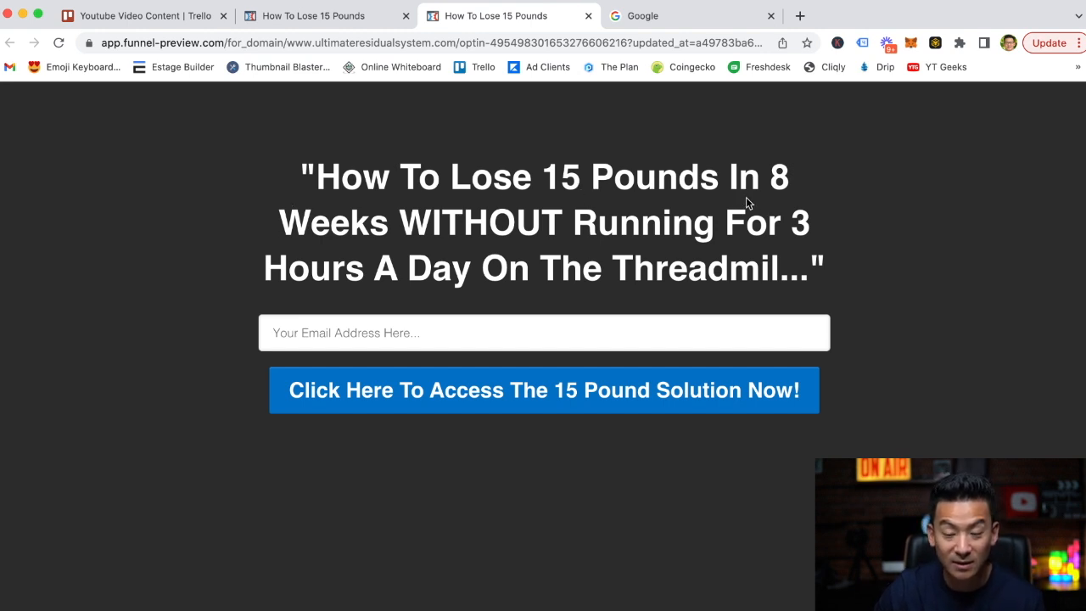
{"action": "left_click_drag", "start_coordinate": [572, 218], "coordinate": [781, 260]}
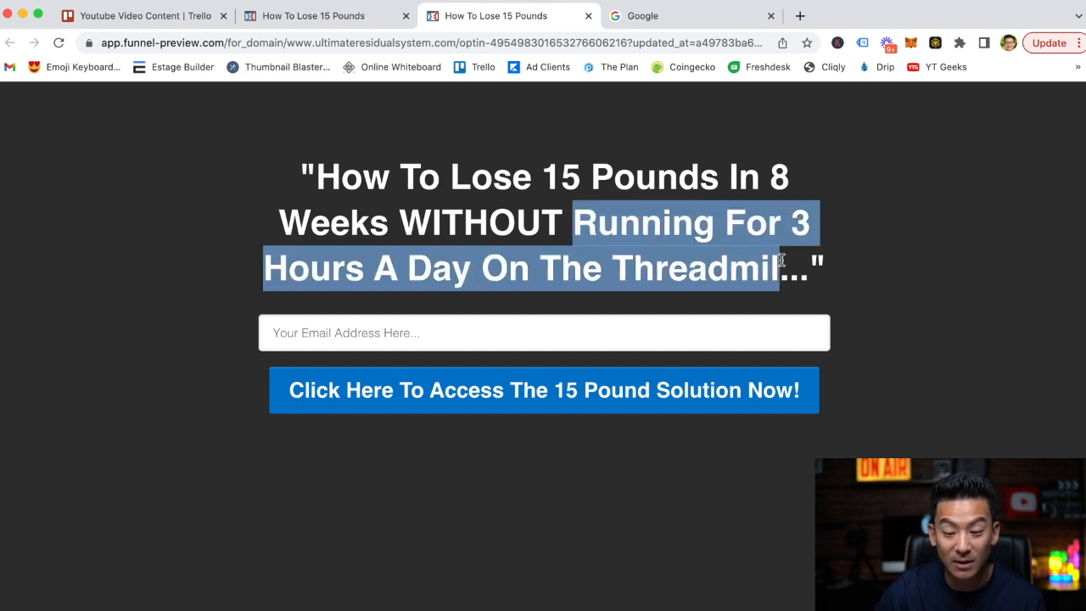
{"action": "left_click", "coordinate": [400, 453]}
Submit the previewed opt-in form with a test email address to check the redirect, and return to the page editor.
{"action": "left_click", "coordinate": [397, 337]}
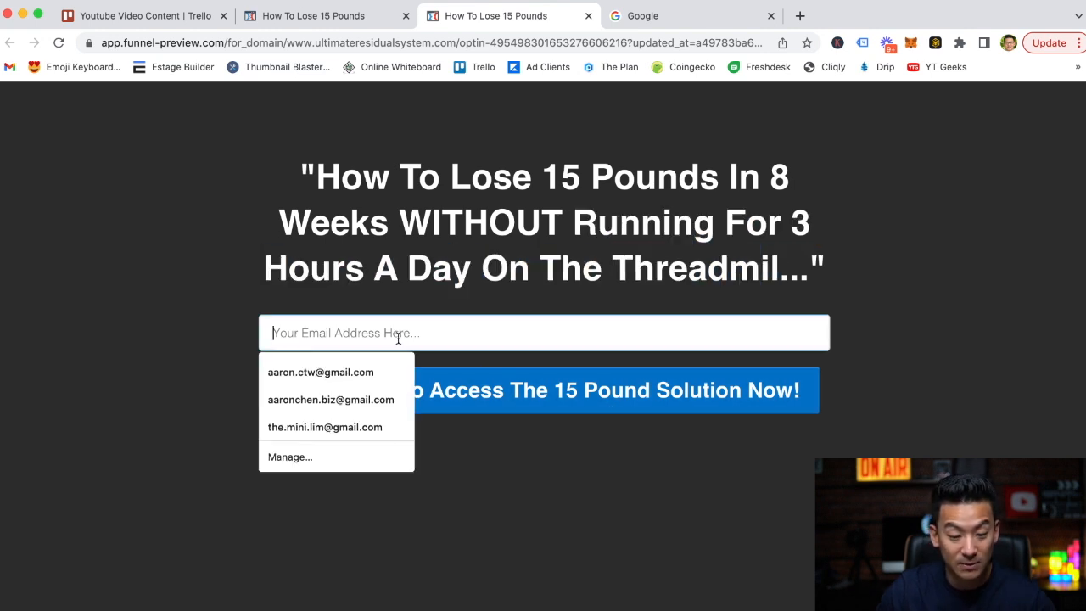
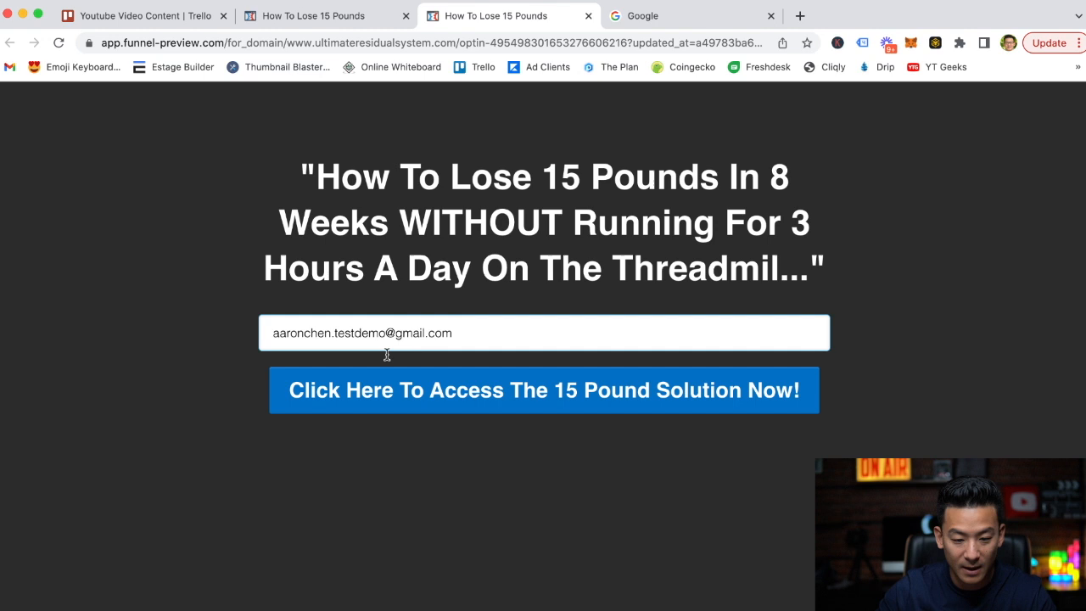
{"action": "left_click", "coordinate": [597, 407]}
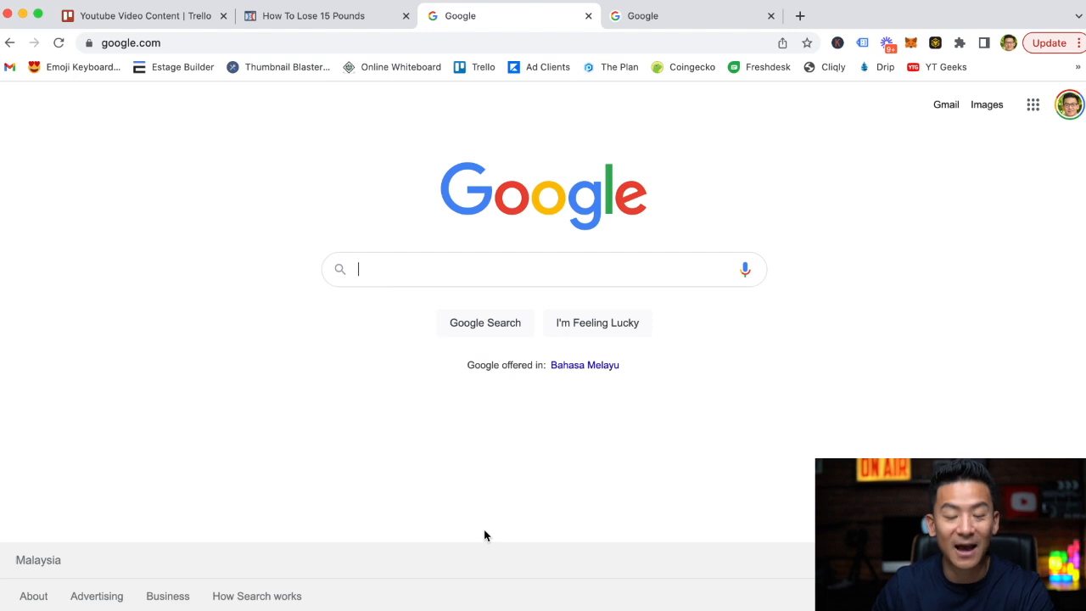
{"action": "left_click", "coordinate": [351, 16]}
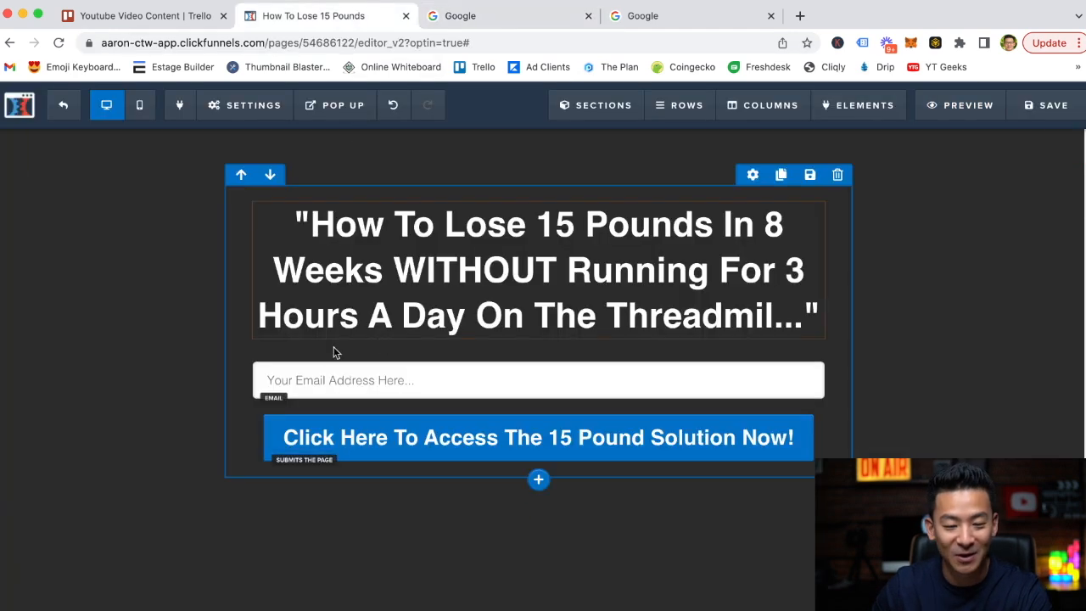